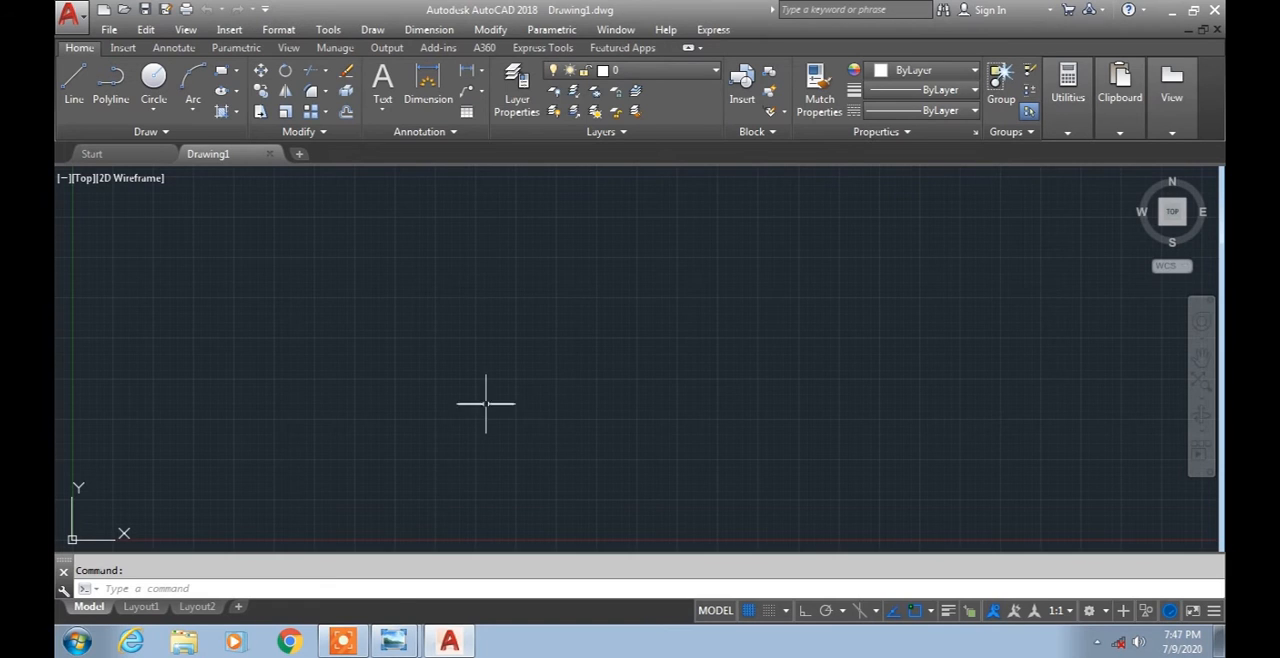
Examine the coordinate system diagram in Windows Photo Viewer and return to the empty AutoCAD drawing.
{"action": "left_click", "coordinate": [395, 641]}
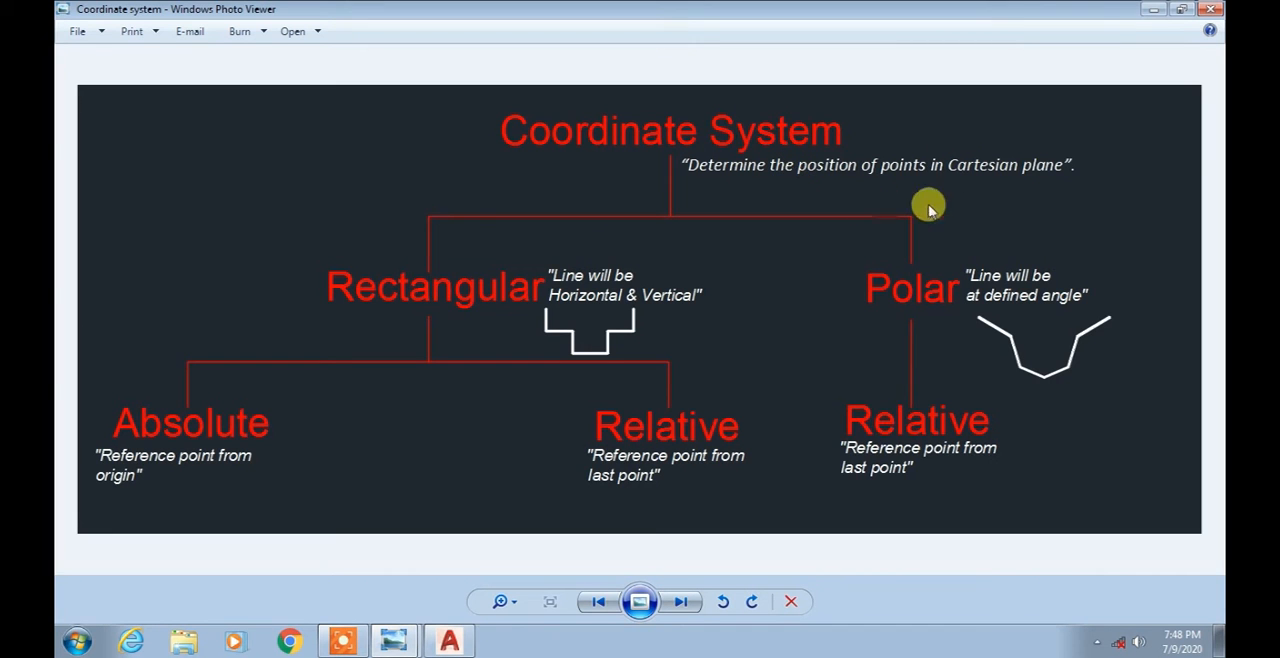
{"action": "left_click", "coordinate": [450, 640]}
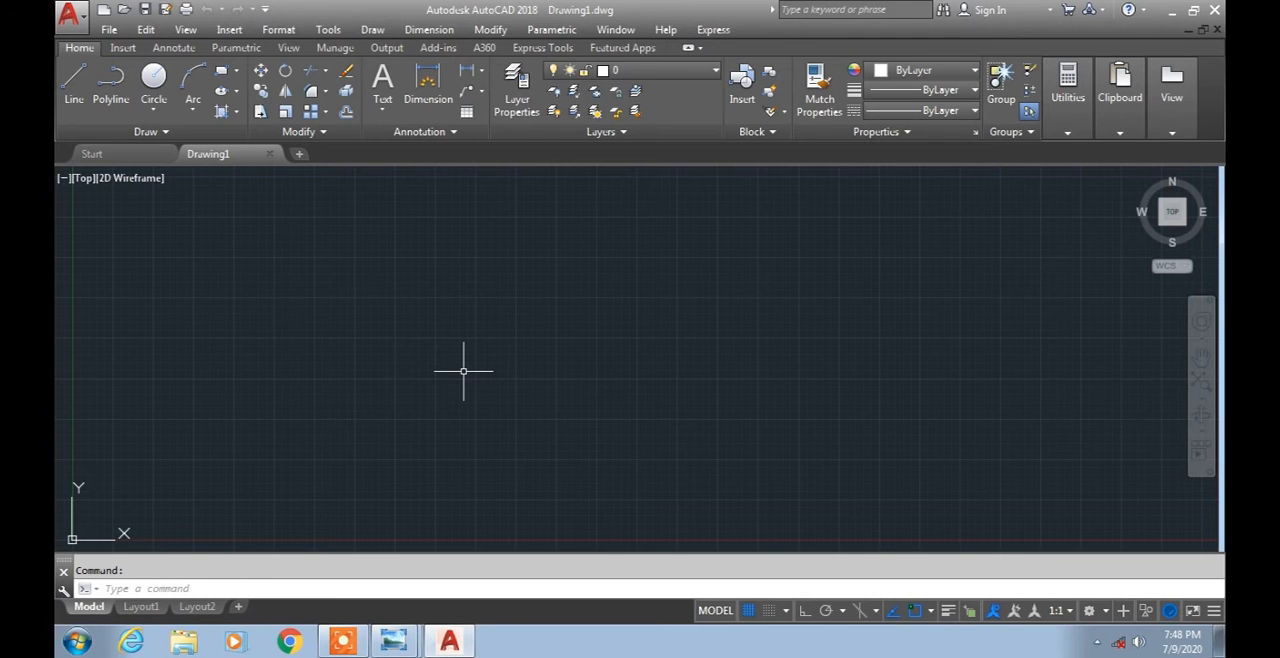
Draw a single freehand, roughly horizontal line about 15.3 units long near the middle of the drawing area.
{"action": "left_click", "coordinate": [137, 588]}
{"action": "type", "text": "l"}
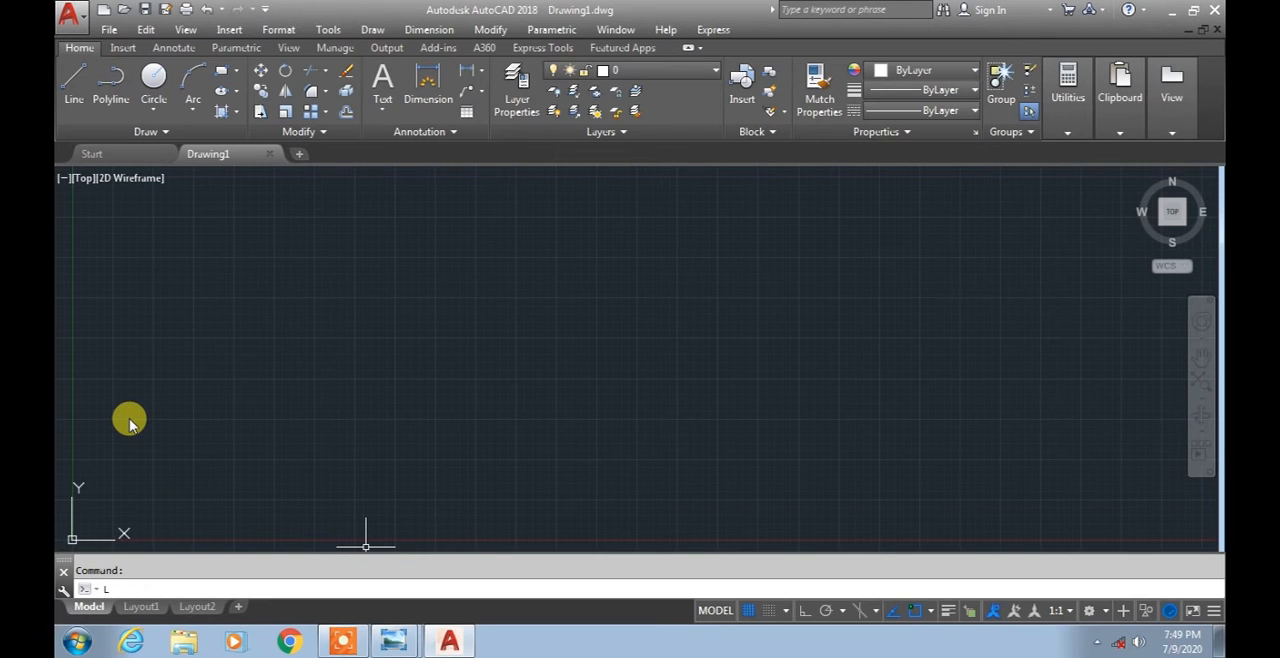
{"action": "key", "text": "Return"}
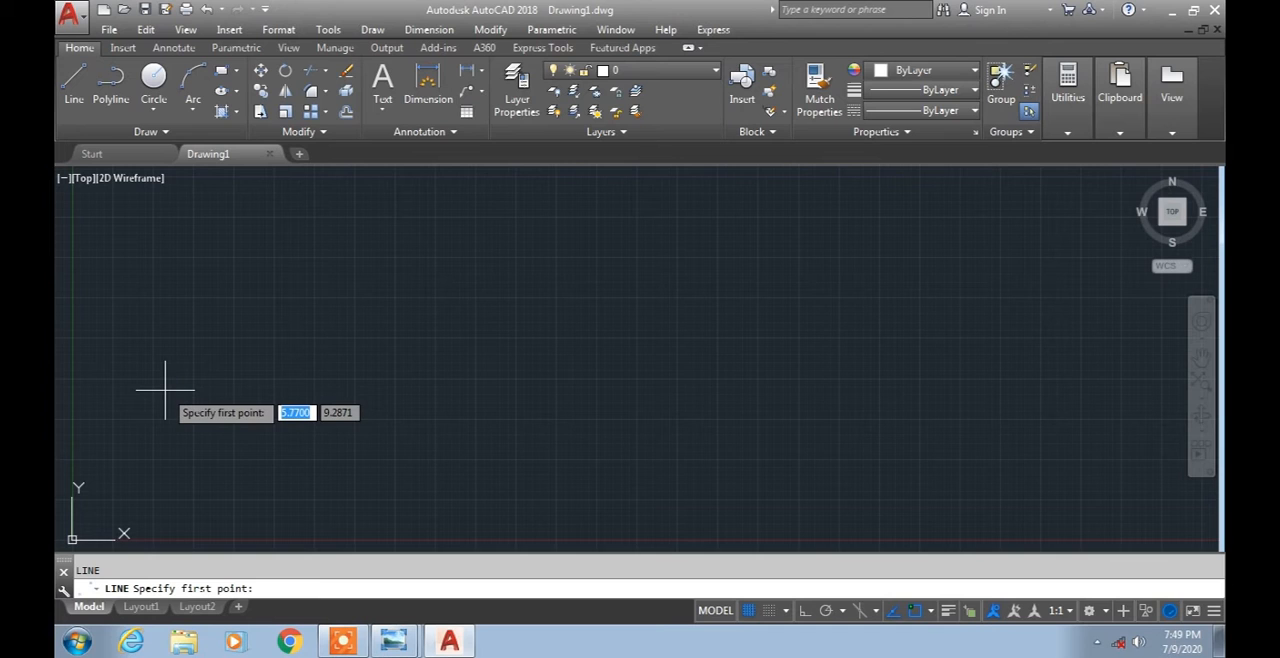
{"action": "left_click", "coordinate": [378, 350]}
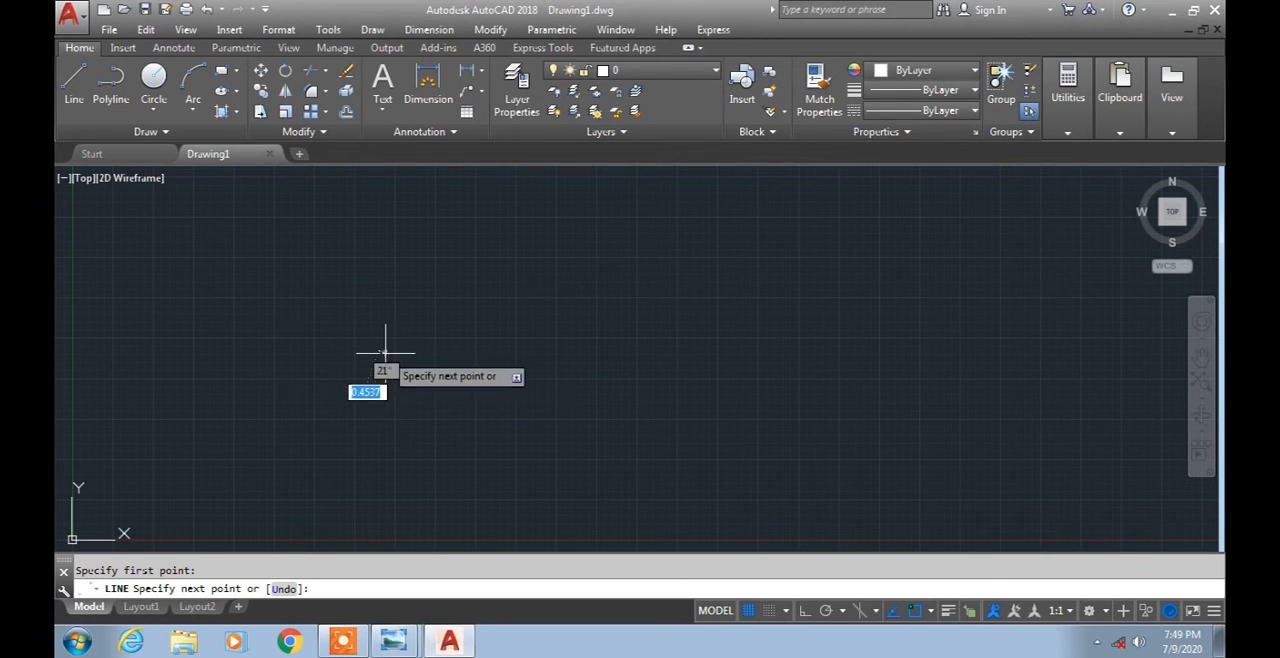
{"action": "left_click", "coordinate": [626, 351]}
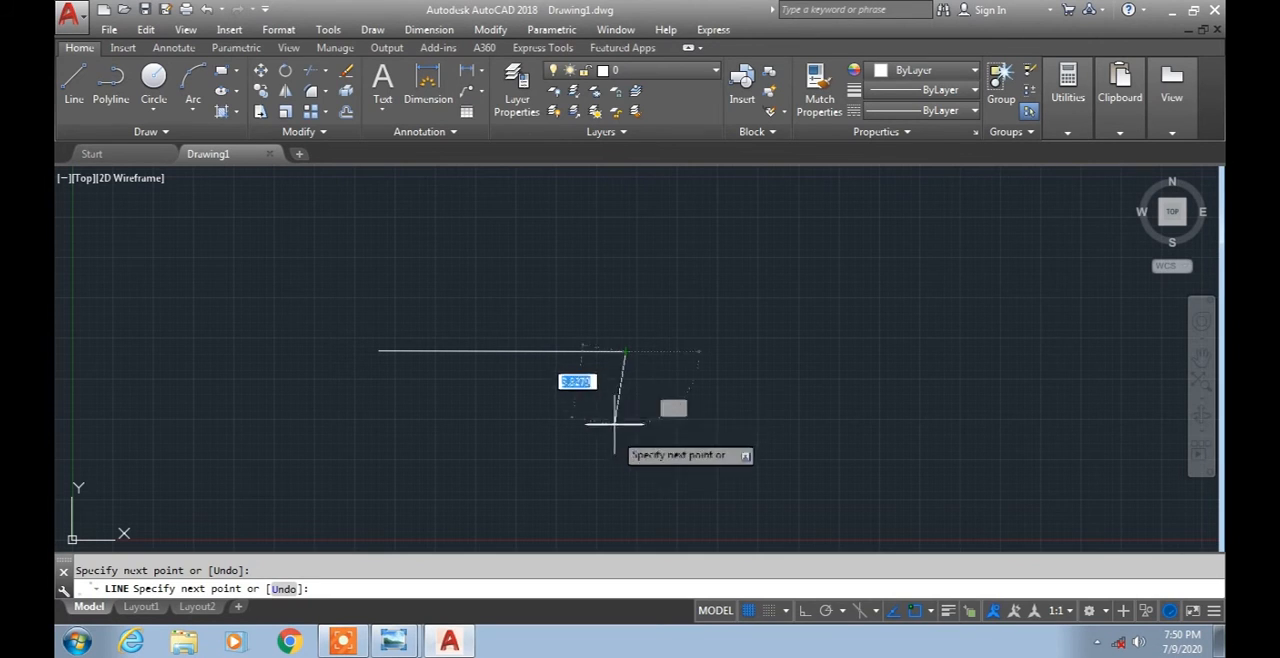
{"action": "key", "text": "Escape"}
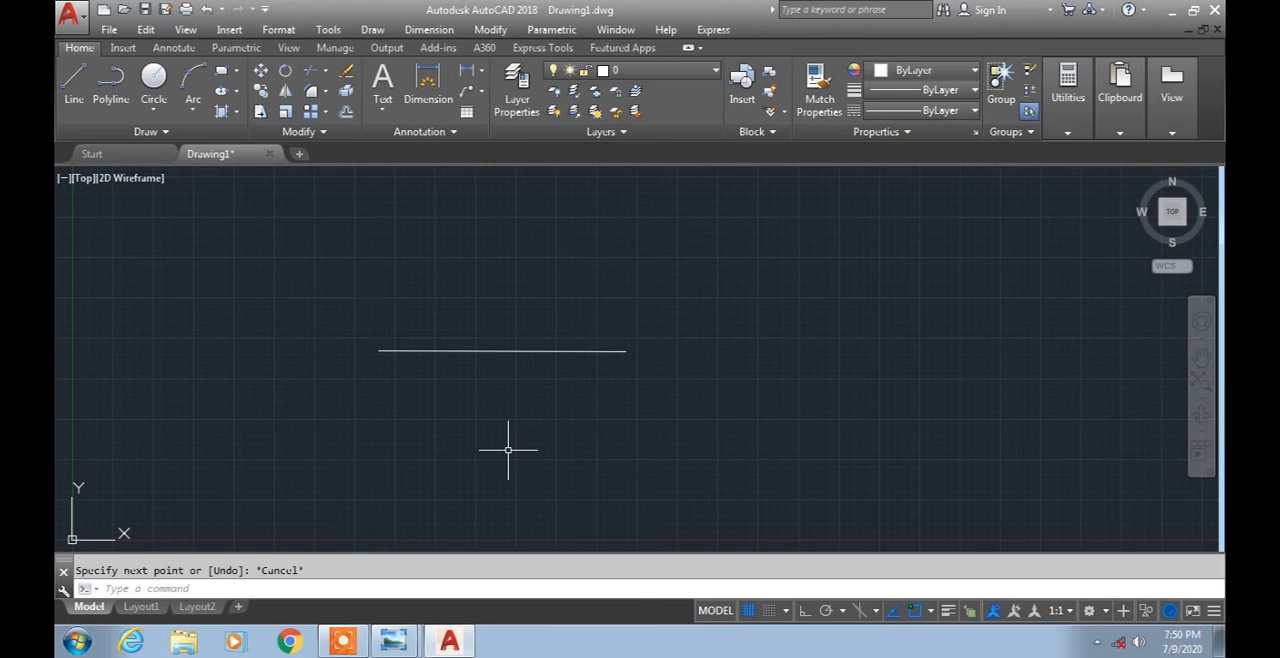
Switch to Windows Photo Viewer to review the rectangular and polar branches of the coordinate system diagram.
{"action": "left_click", "coordinate": [393, 641]}
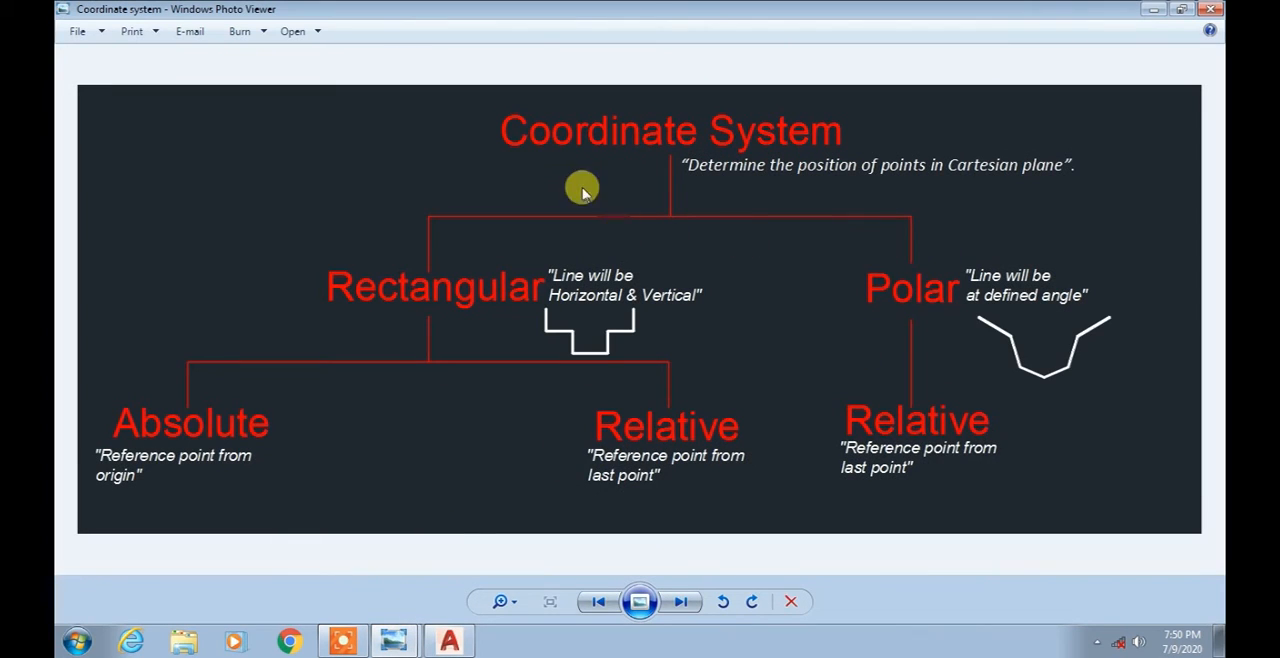
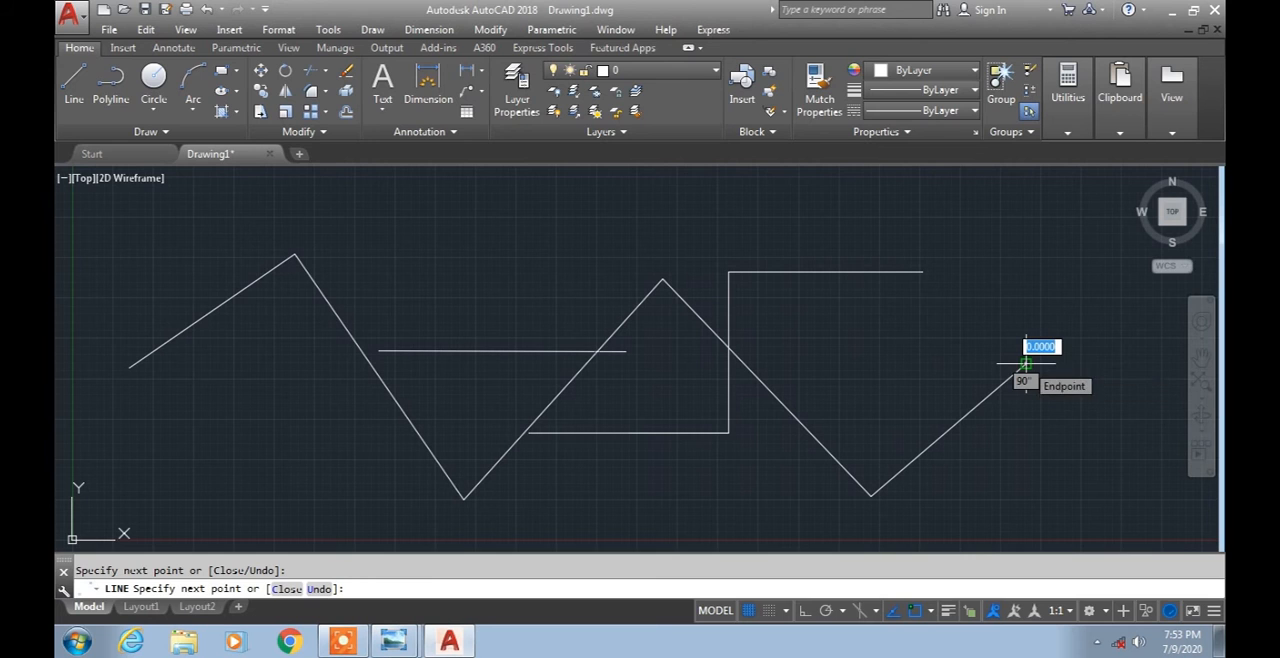
End the Line command and erase all the lines in the drawing.
{"action": "key", "text": "Escape"}
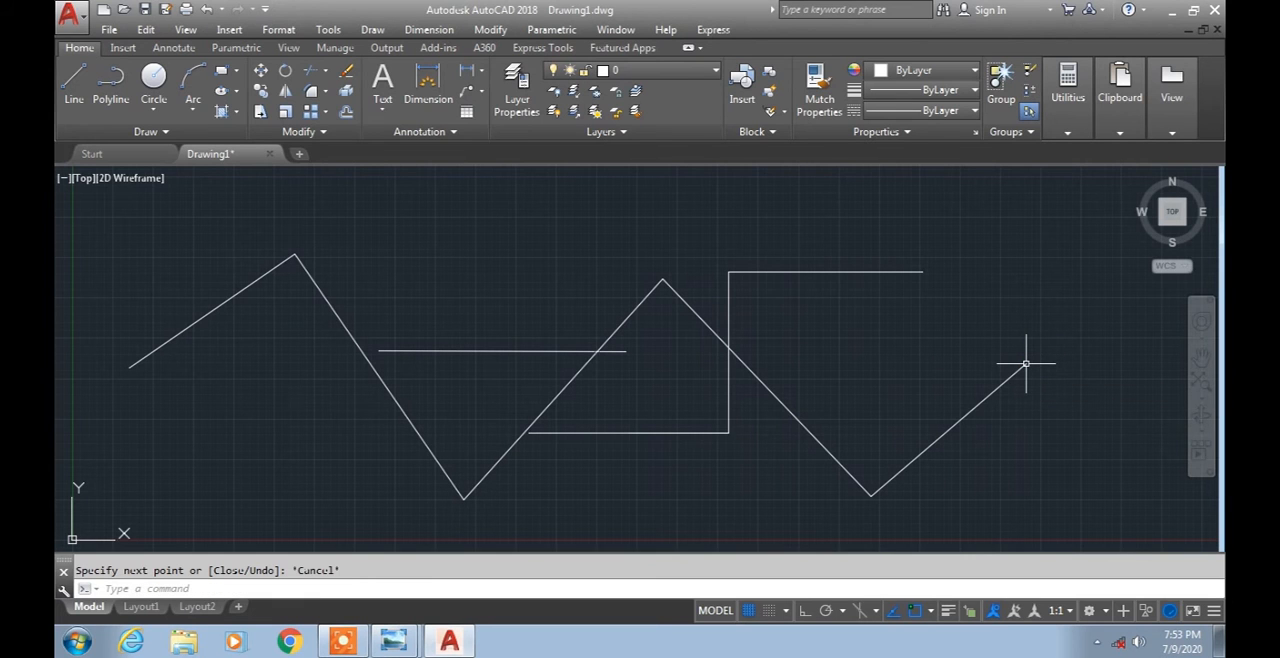
{"action": "middle_click_drag", "start_coordinate": [949, 451], "coordinate": [910, 431]}
{"action": "left_click", "coordinate": [1037, 452]}
{"action": "left_click", "coordinate": [352, 284]}
{"action": "key", "text": "Delete"}
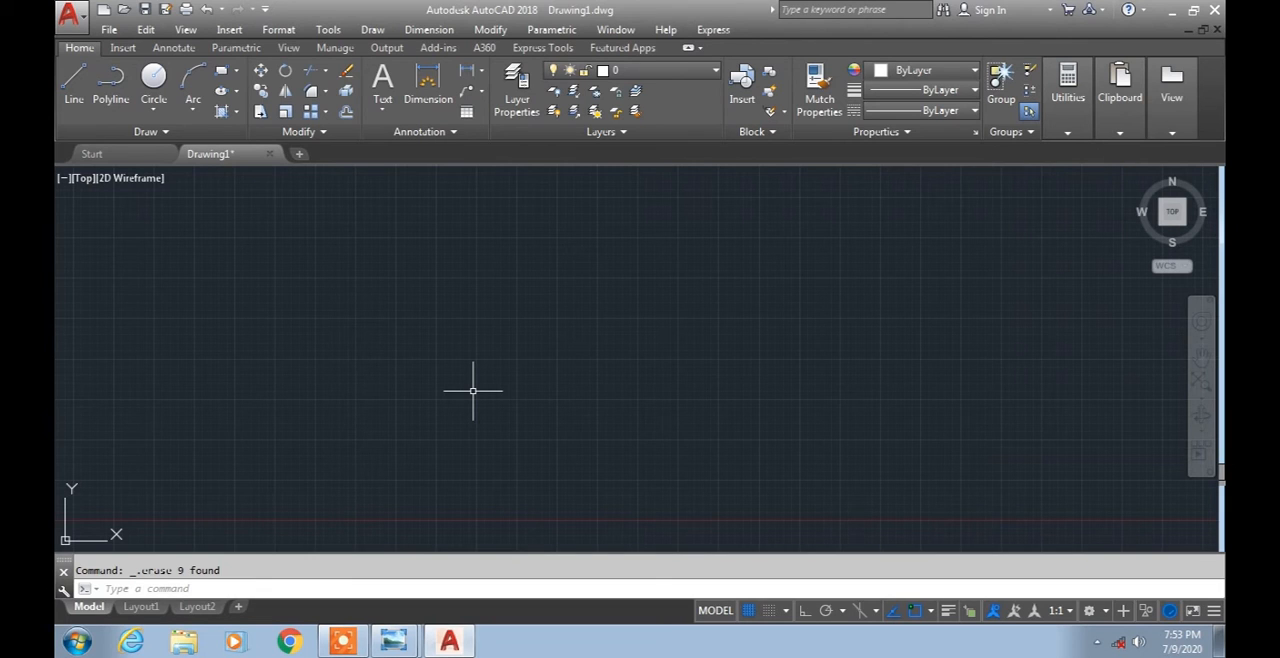
Review the absolute, relative rectangular and relative polar examples in Windows Photo Viewer, and return to the AutoCAD drawing.
{"action": "left_click", "coordinate": [395, 645]}
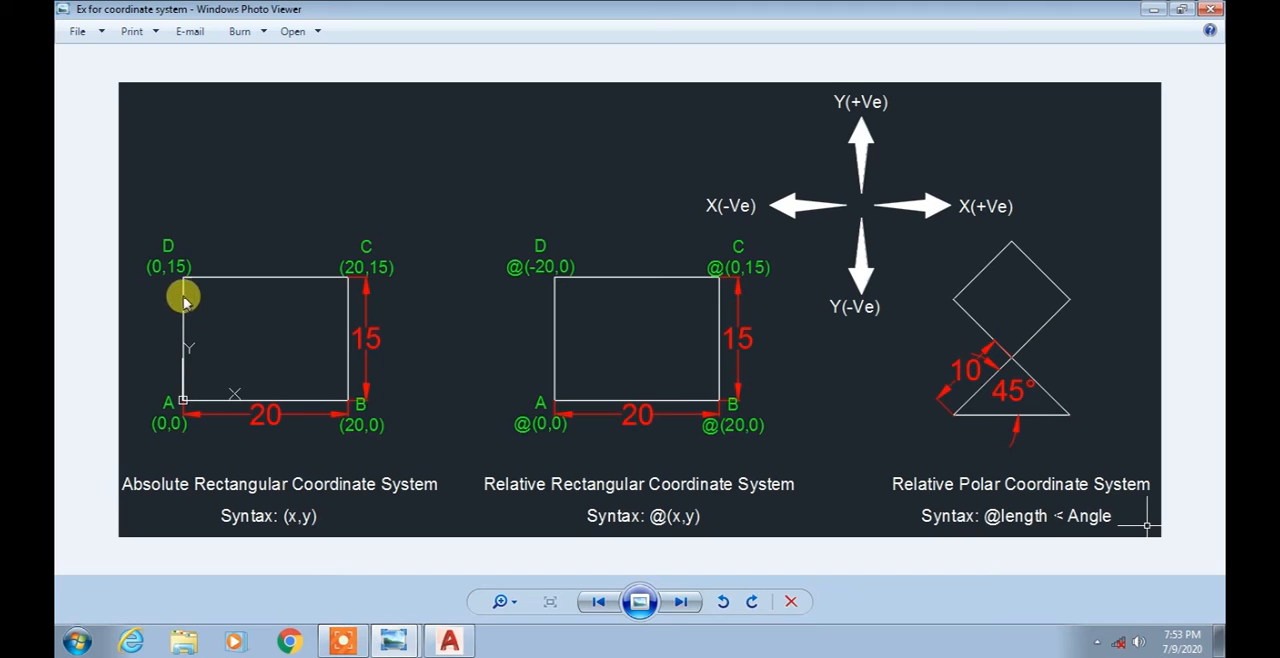
{"action": "left_click", "coordinate": [448, 640]}
{"action": "left_click", "coordinate": [448, 640]}
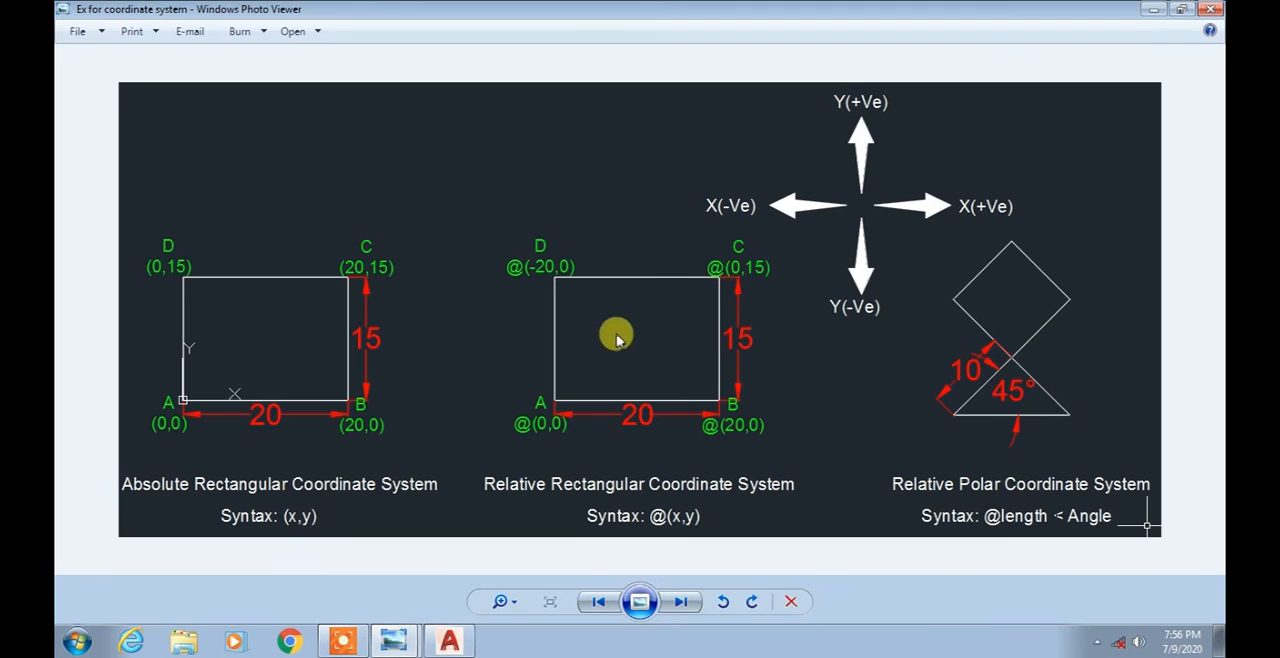
{"action": "left_click", "coordinate": [449, 641]}
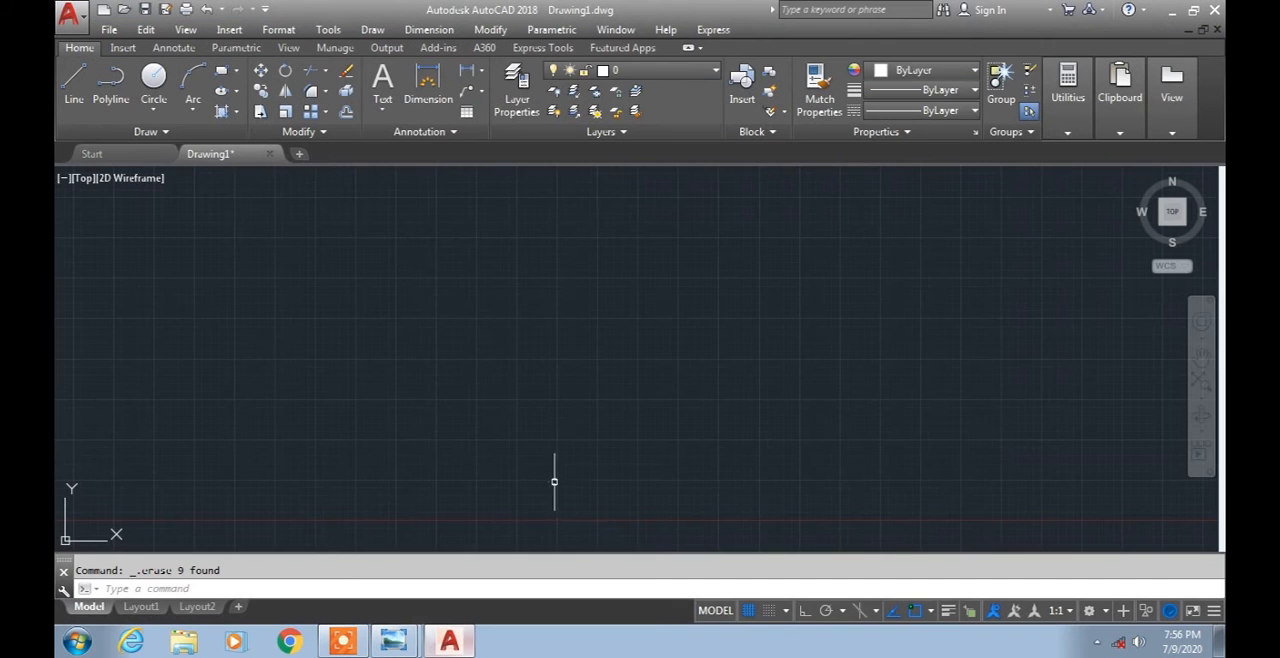
Draw the rectangle's bottom side as a line from the origin 0,0 to the point 20,0.
{"action": "middle_click_drag", "start_coordinate": [581, 434], "coordinate": [679, 440]}
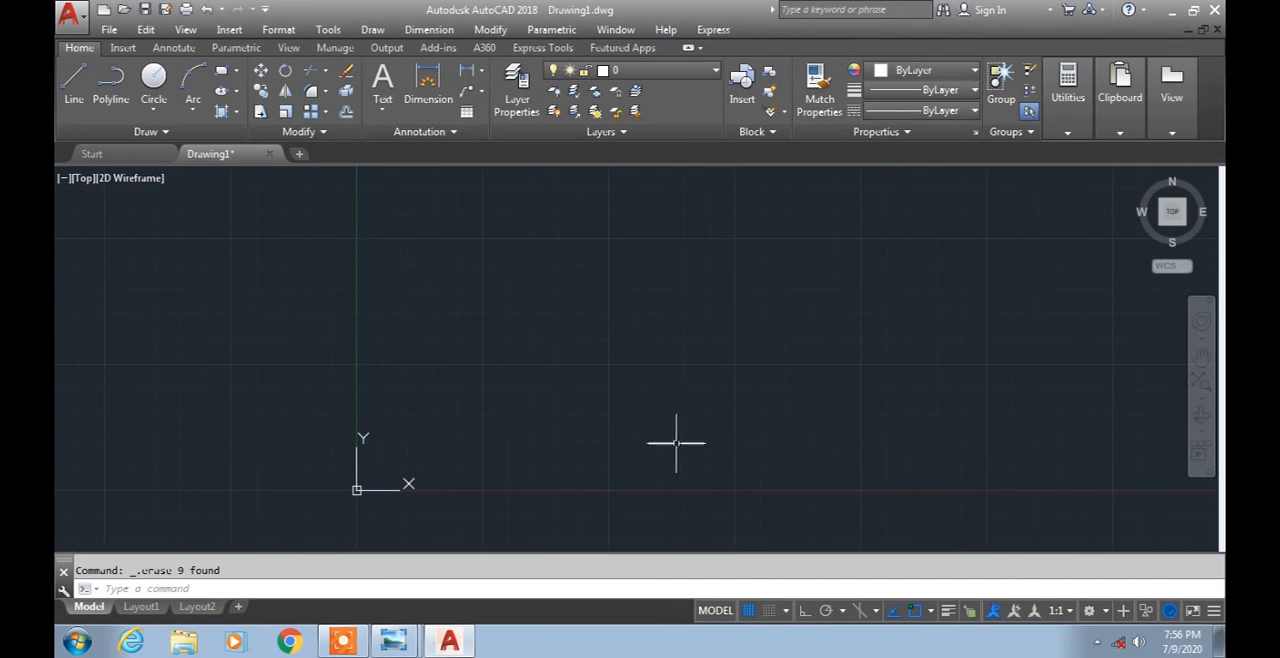
{"action": "left_click", "coordinate": [70, 78]}
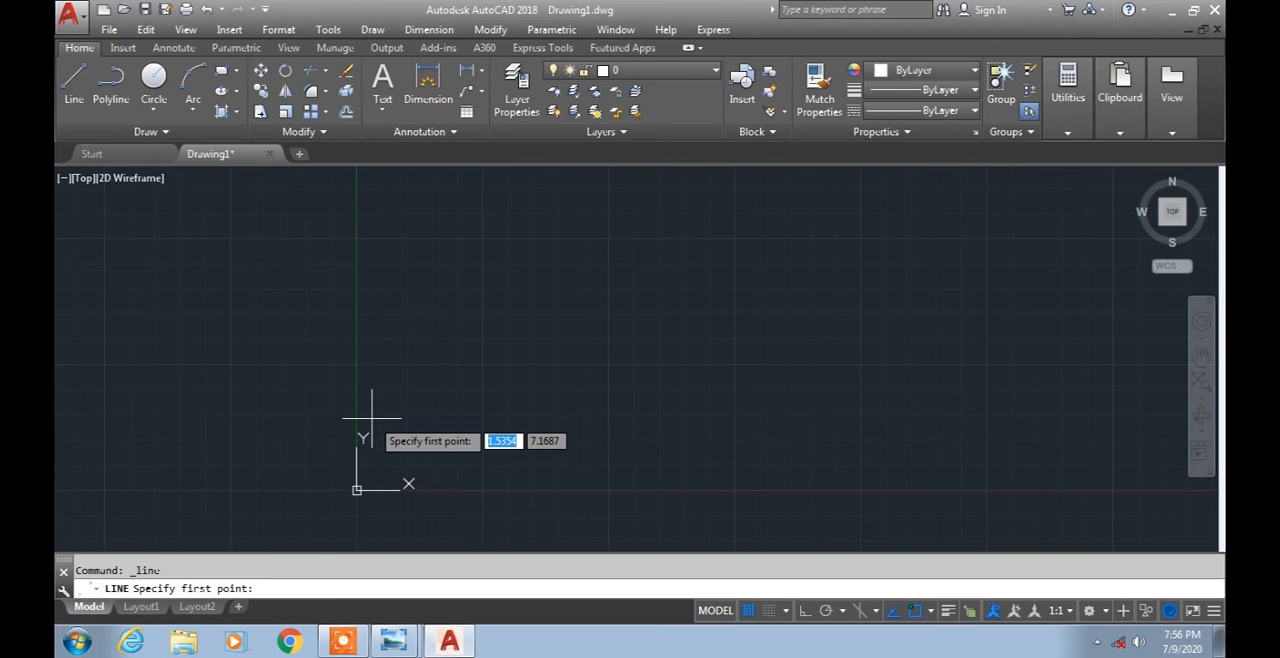
{"action": "type", "text": "0,0"}
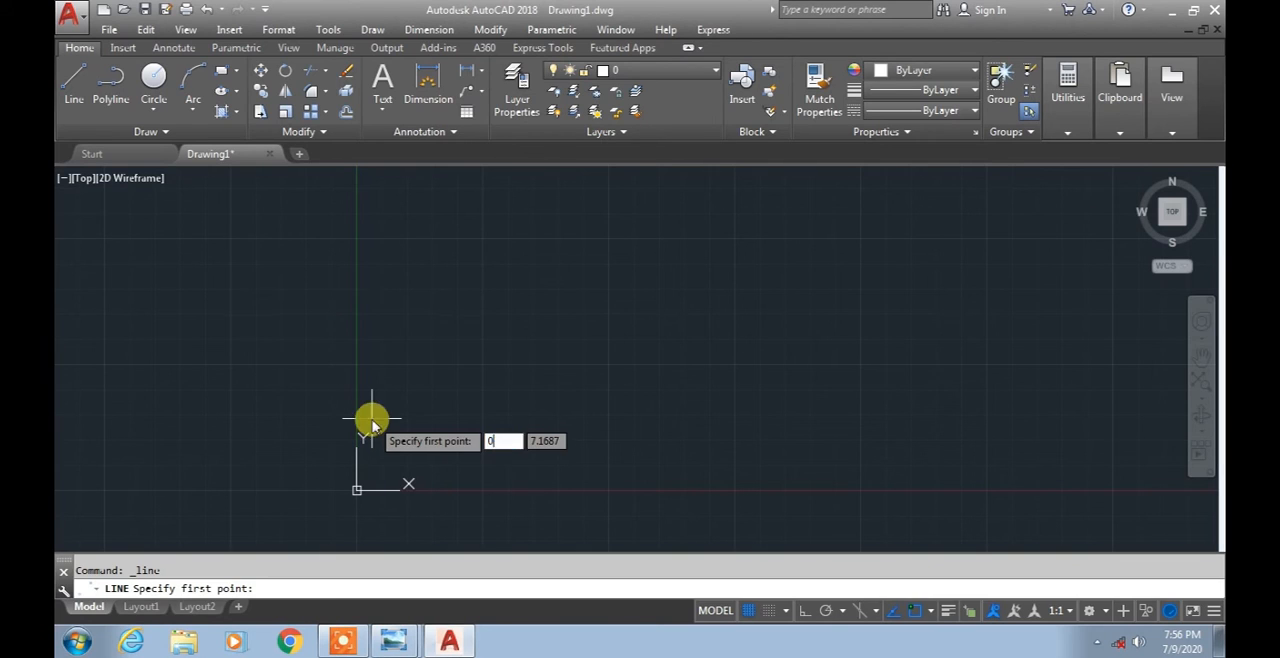
{"action": "key", "text": "Return"}
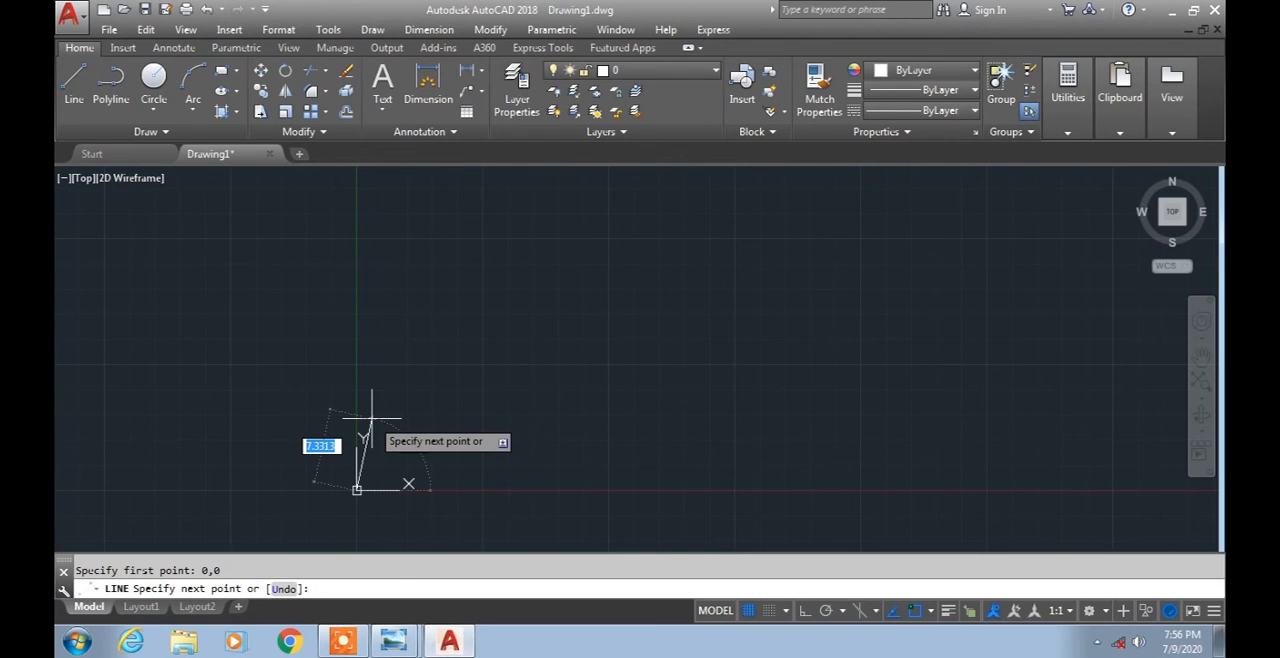
{"action": "type", "text": "@20,0"}
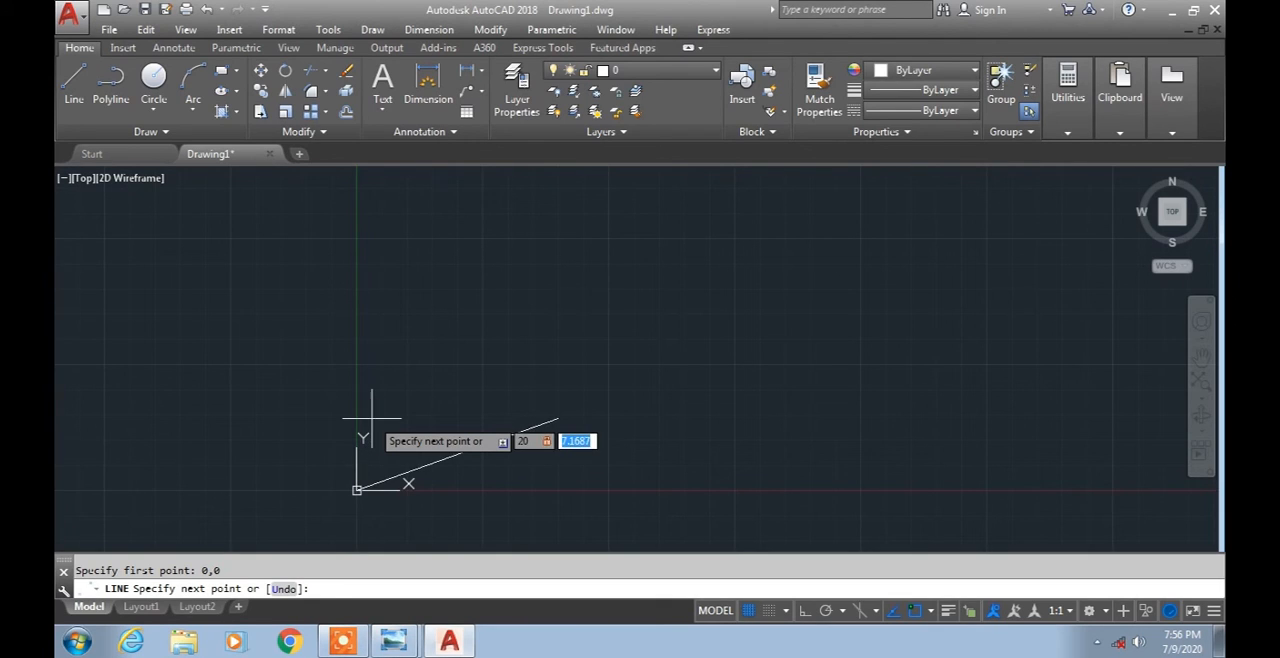
{"action": "key", "text": "Return"}
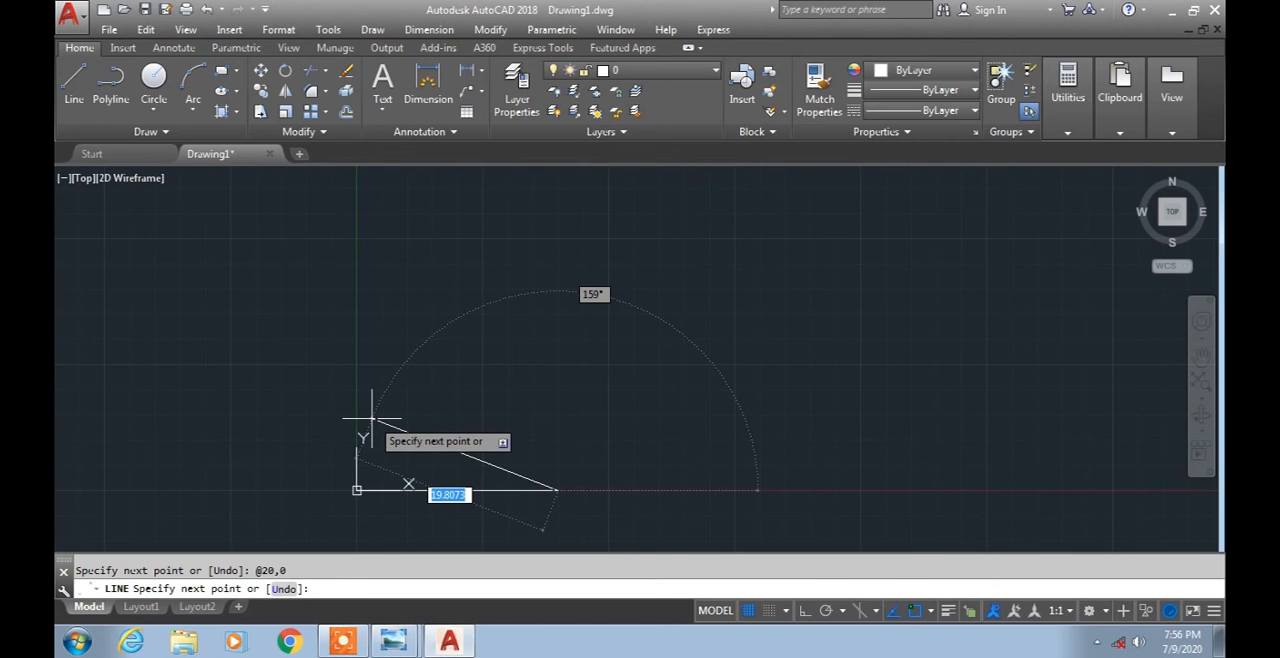
Try to continue the line to point C of the rectangle by entering 20,15.
{"action": "type", "text": "20"}
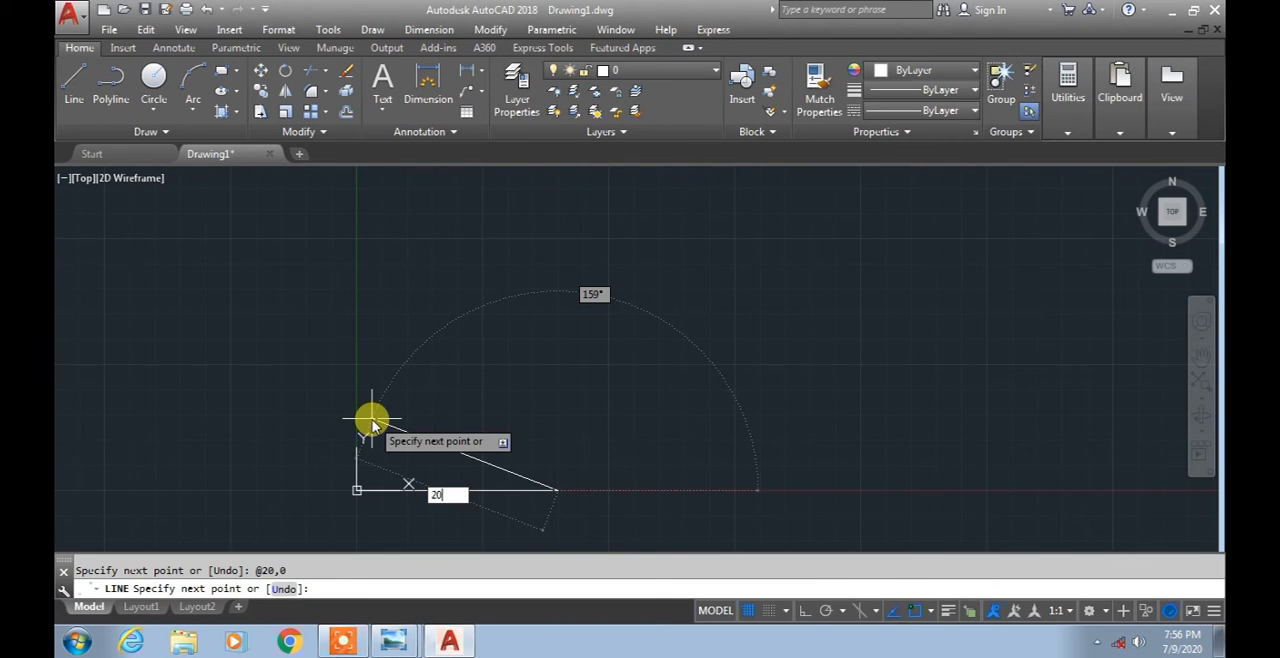
{"action": "key", "text": "Tab"}
{"action": "type", "text": "15"}
{"action": "key", "text": "Return"}
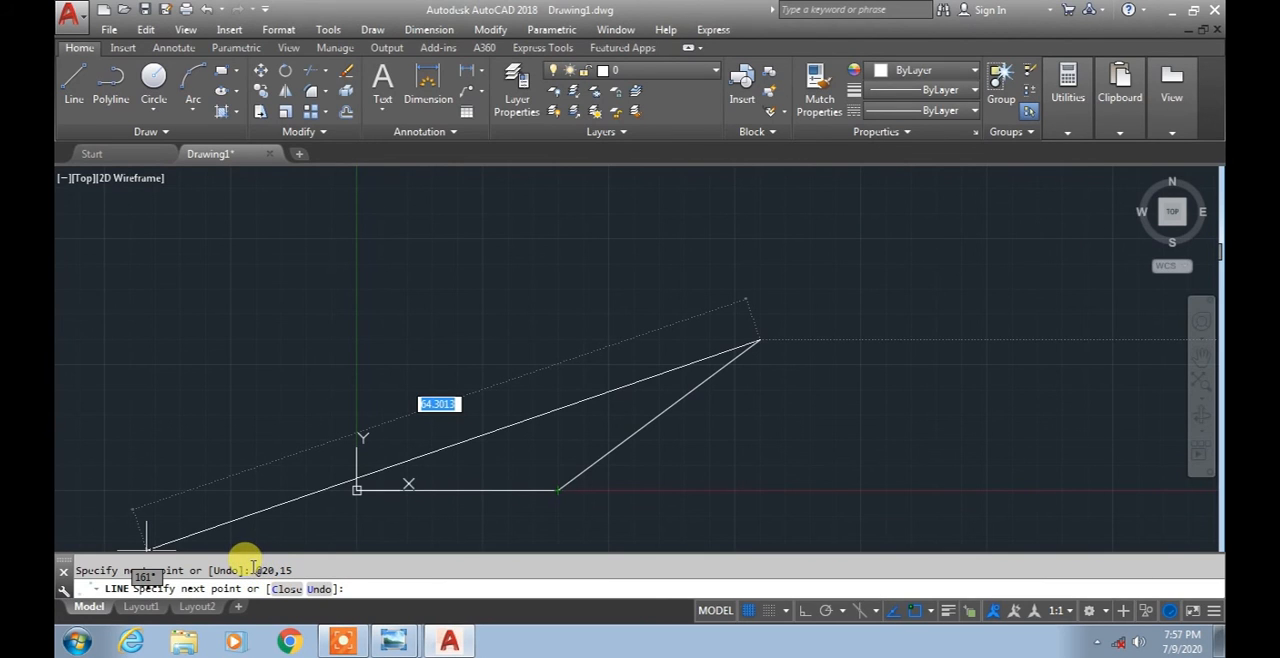
Compare the absolute and relative coordinate syntax in the Photo Viewer diagram, and end the Line command back in AutoCAD.
{"action": "left_click", "coordinate": [394, 644]}
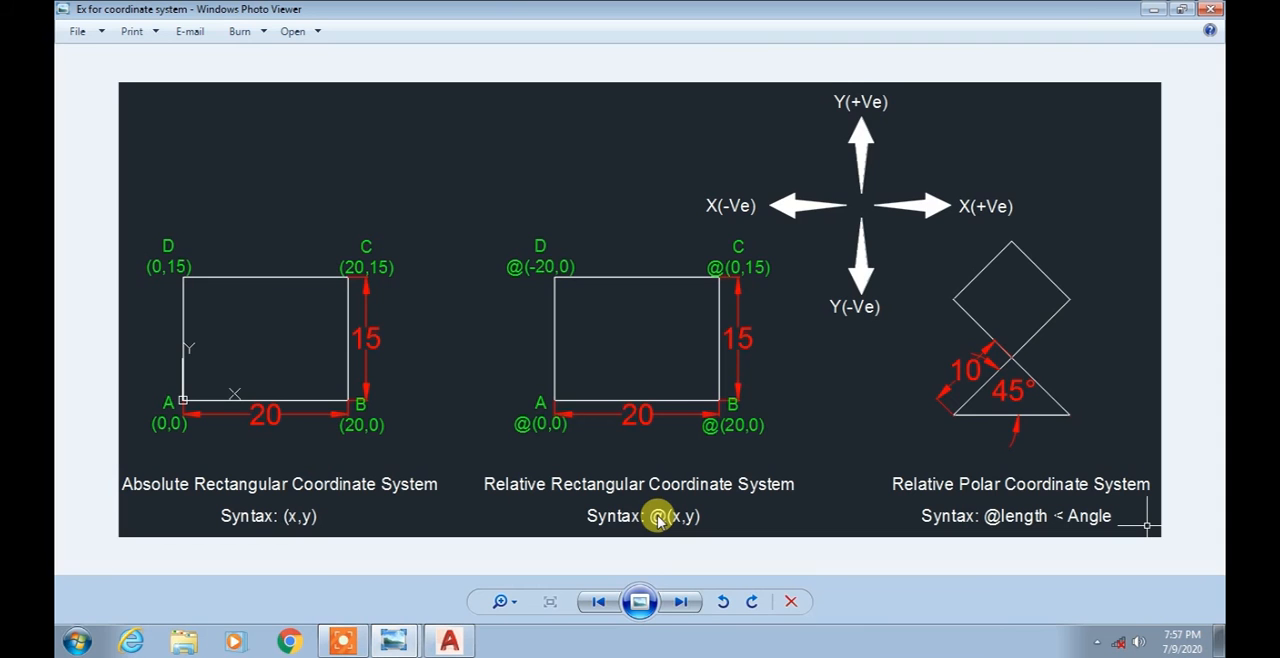
{"action": "left_click", "coordinate": [449, 641]}
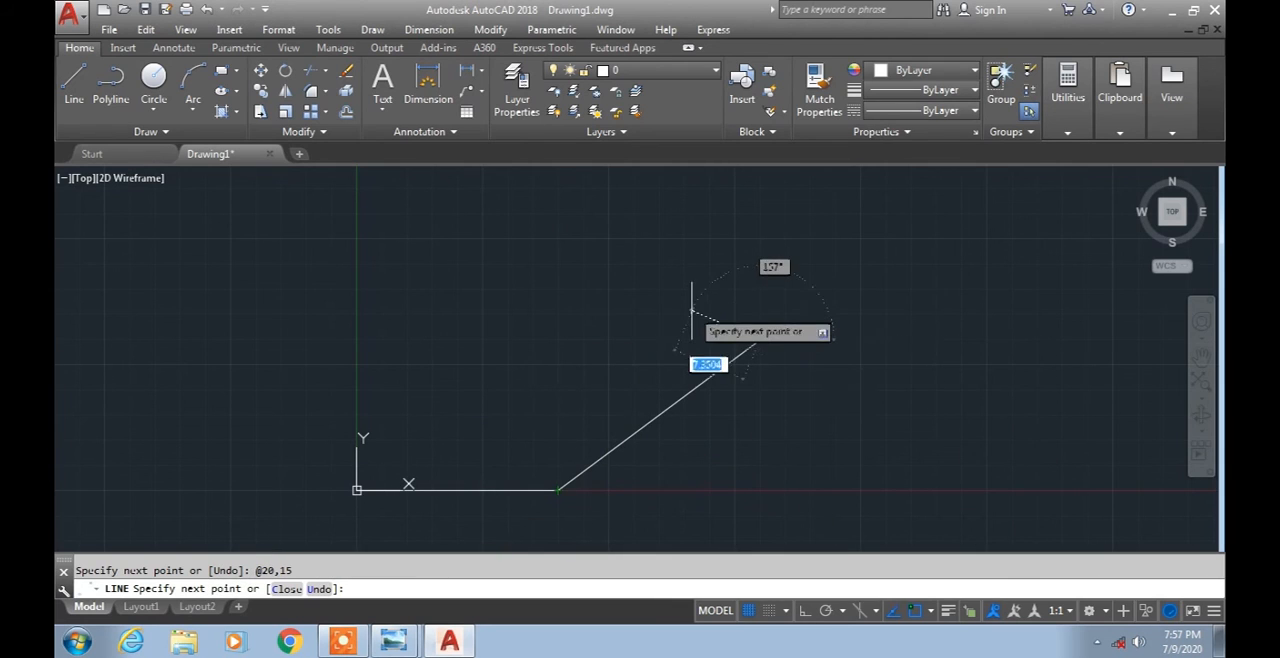
{"action": "key", "text": "Escape"}
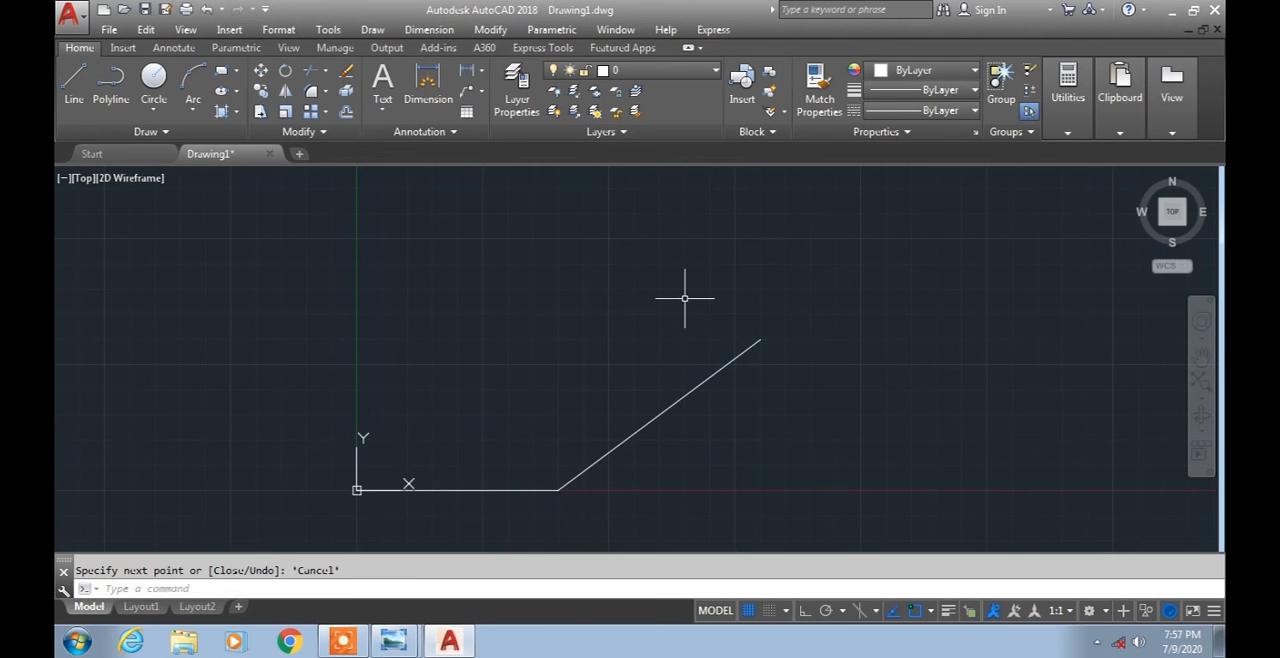
Set the pointer input format for second or next points to absolute coordinates in Drafting Settings (DS).
{"action": "type", "text": "ds"}
{"action": "key", "text": "Return"}
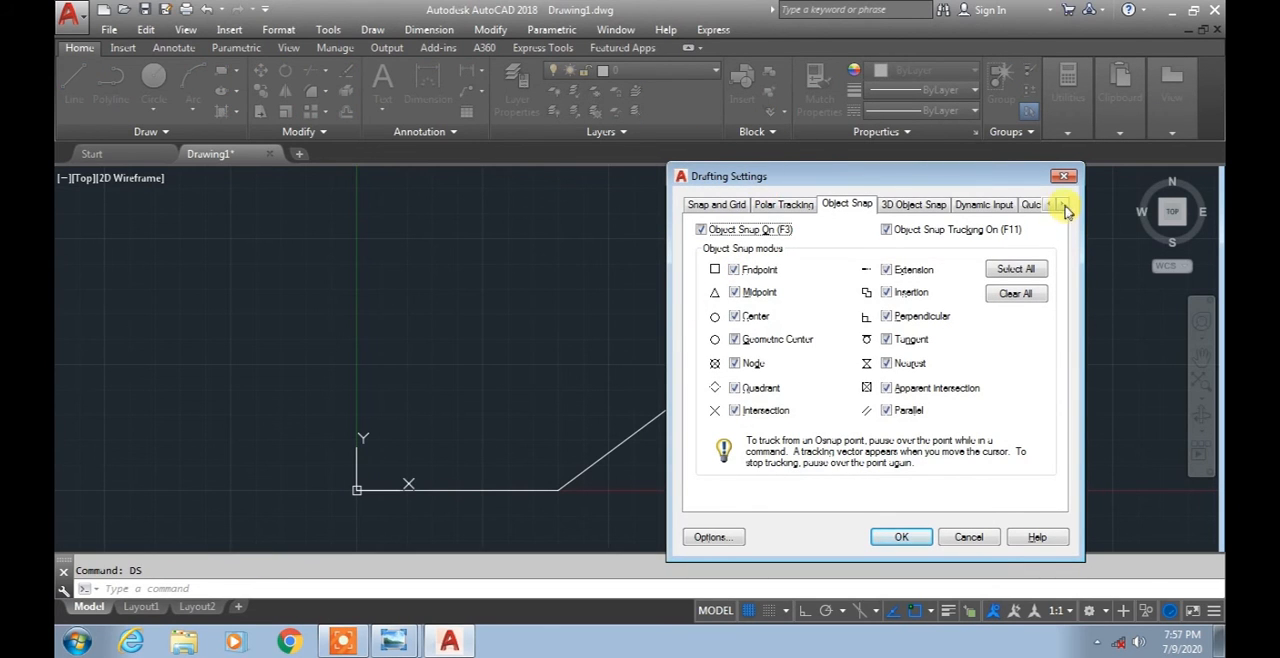
{"action": "left_click", "coordinate": [983, 205]}
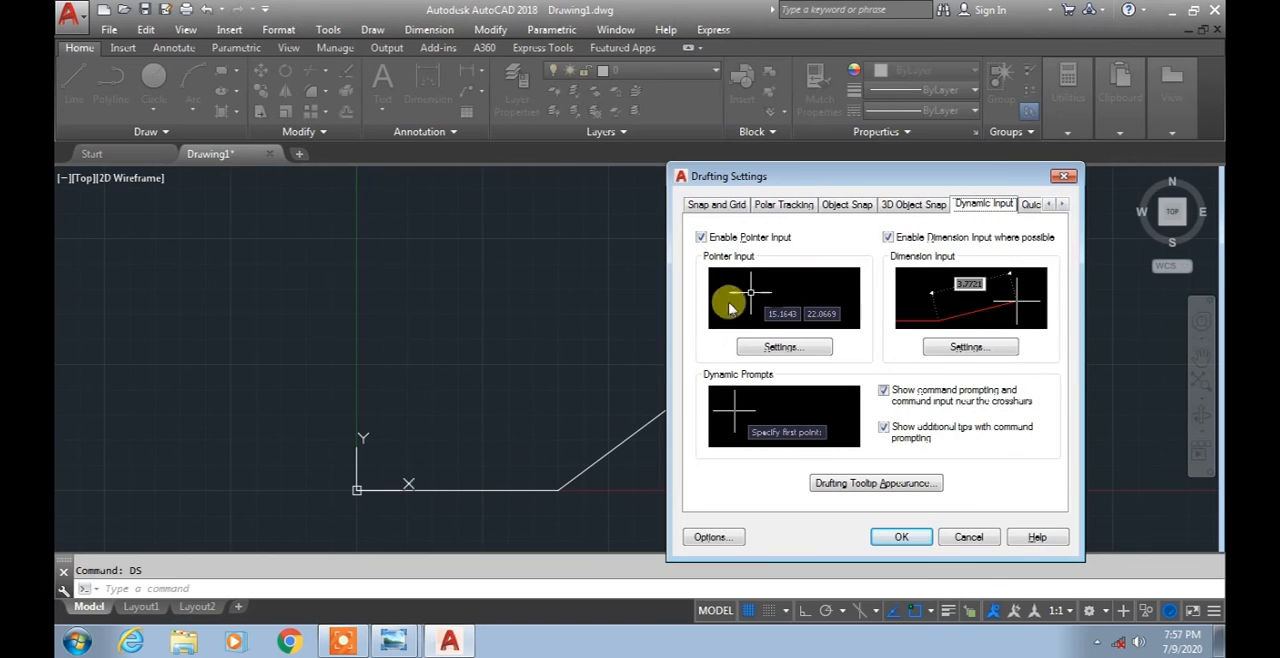
{"action": "left_click", "coordinate": [806, 347]}
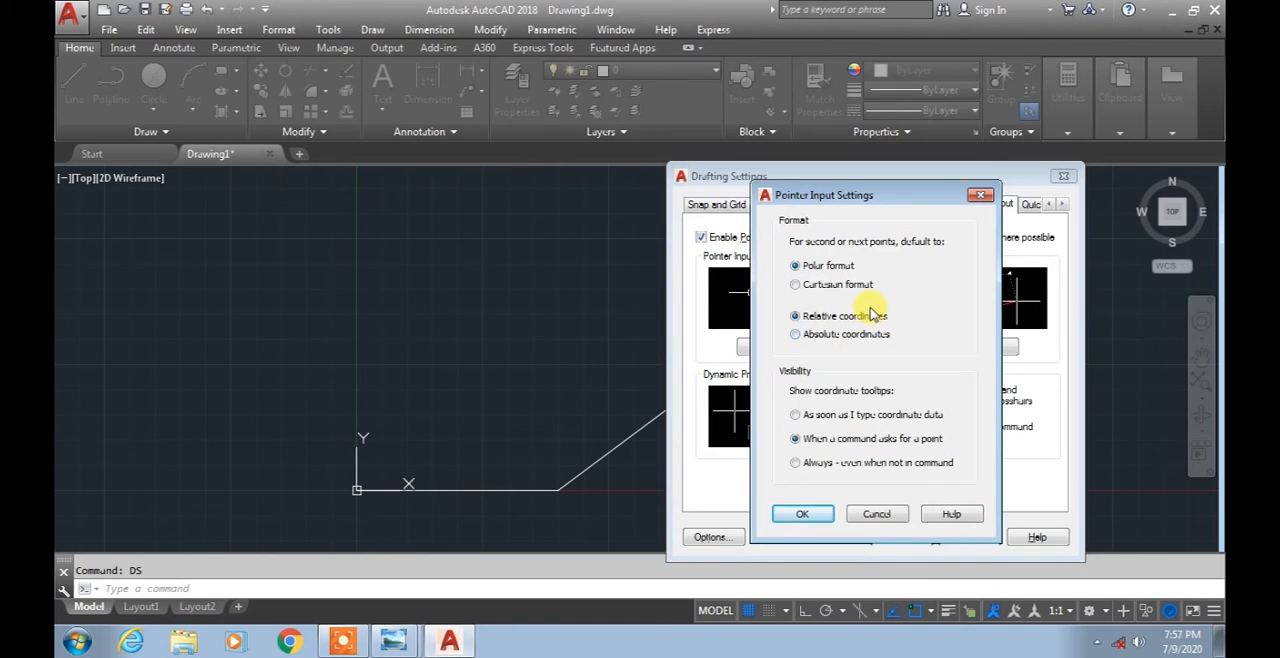
{"action": "left_click", "coordinate": [800, 335]}
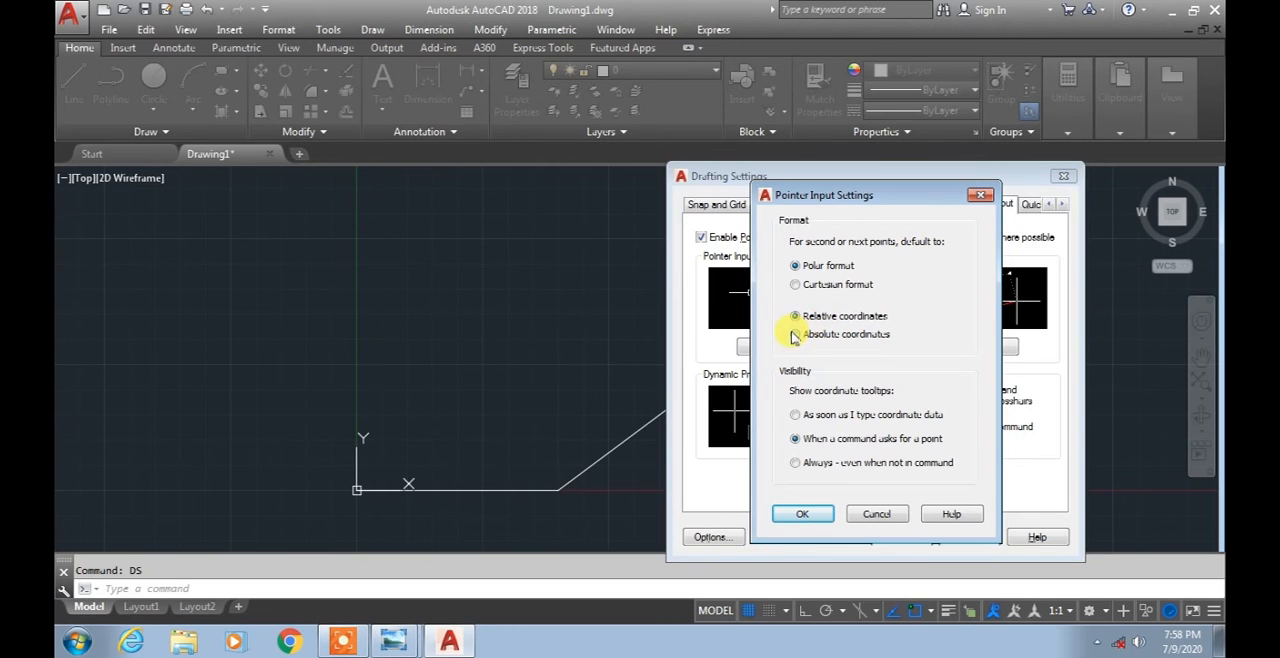
{"action": "left_click", "coordinate": [818, 513]}
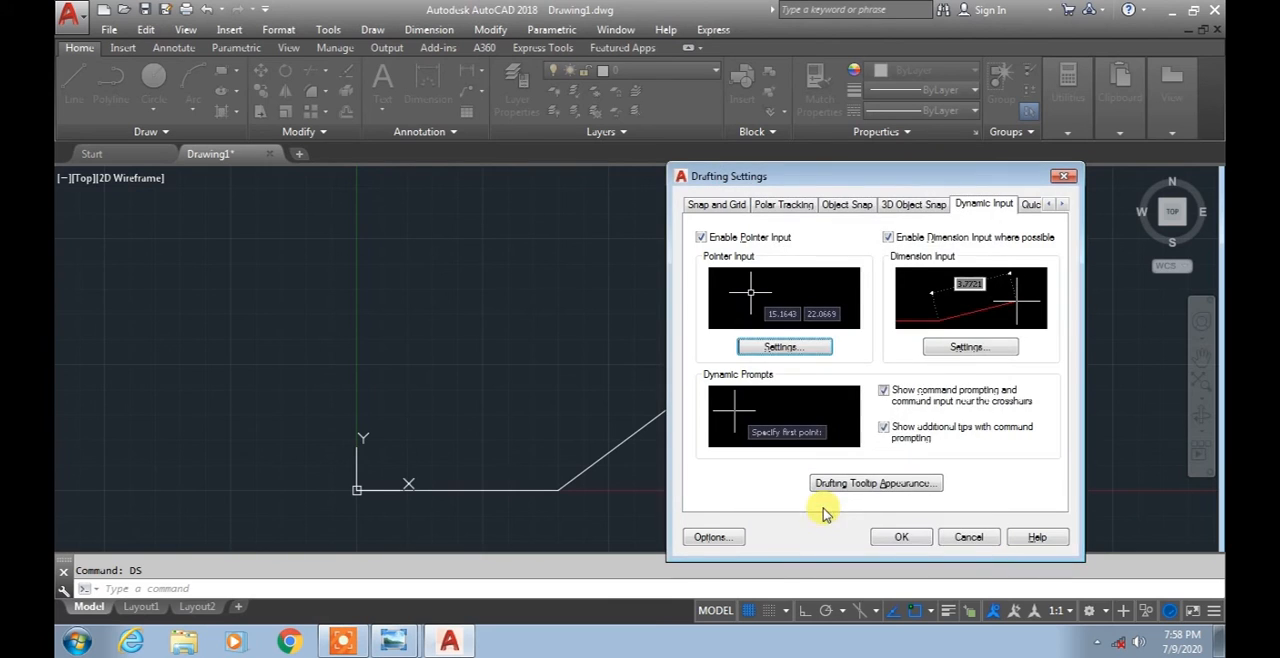
{"action": "left_click", "coordinate": [910, 540]}
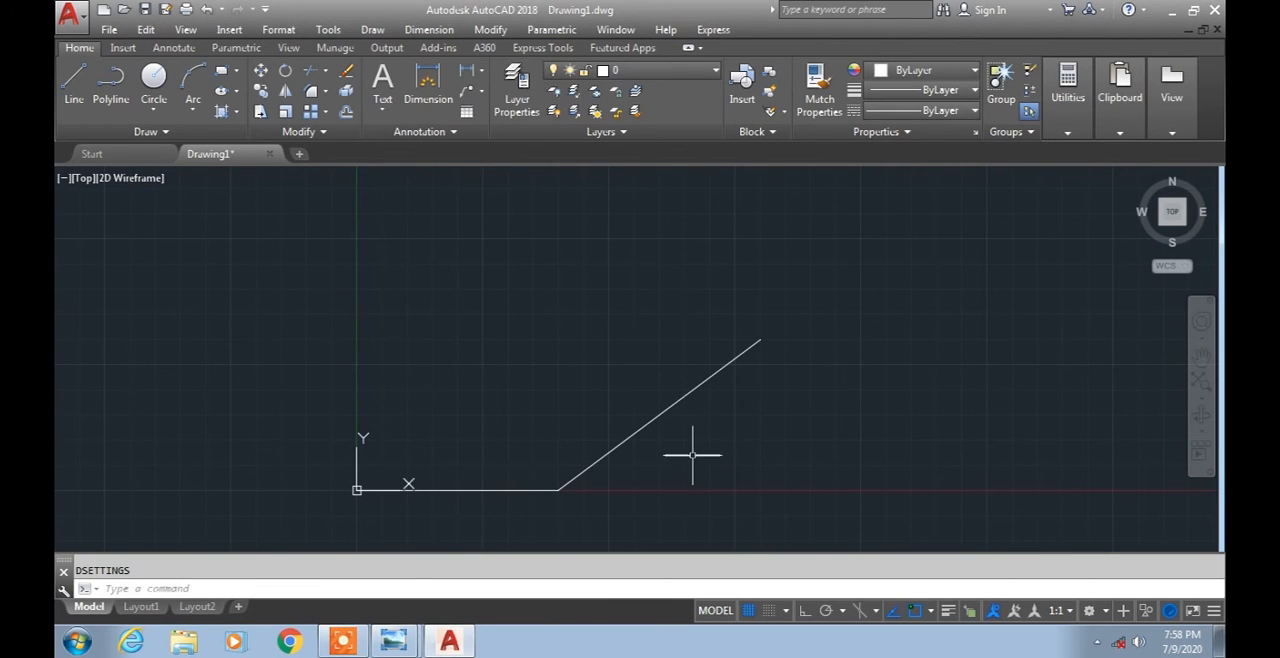
Erase the diagonal line, keeping the horizontal line from the origin.
{"action": "left_click", "coordinate": [659, 415]}
{"action": "left_click", "coordinate": [626, 372]}
{"action": "key", "text": "Delete"}
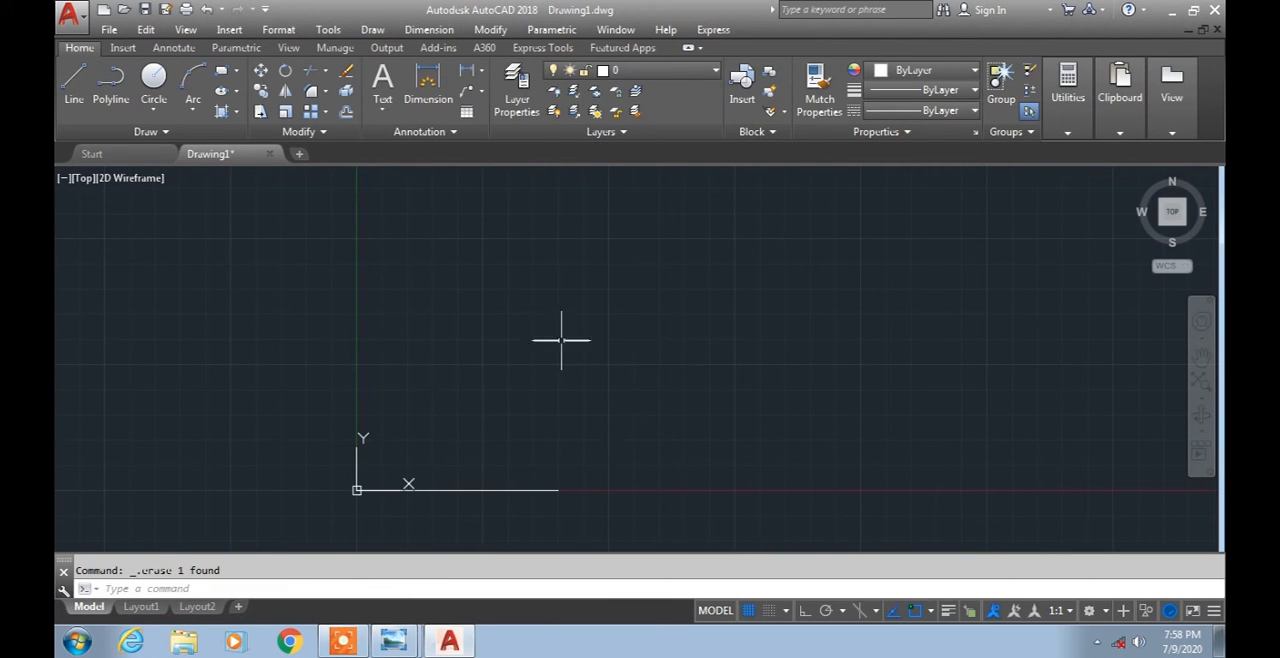
Draw the rectangle's right side from the horizontal line's right endpoint to the absolute point 20,15.
{"action": "left_click", "coordinate": [74, 85]}
{"action": "left_click", "coordinate": [558, 490]}
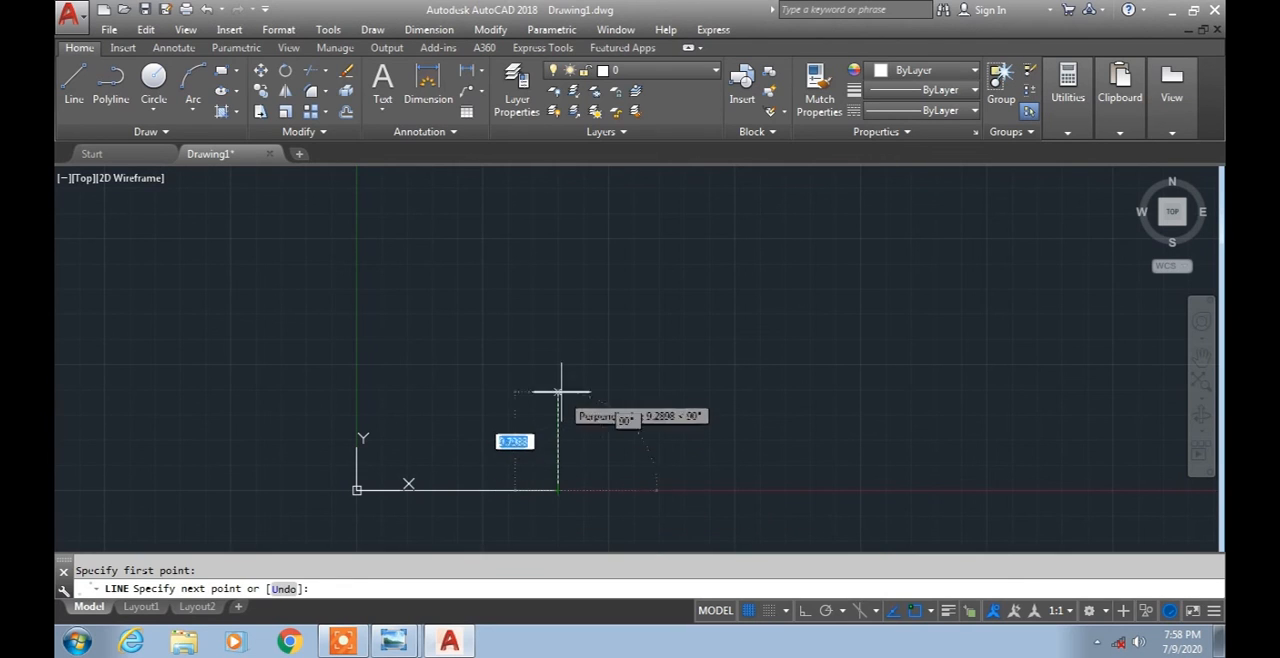
{"action": "type", "text": "20"}
{"action": "key", "text": "Tab"}
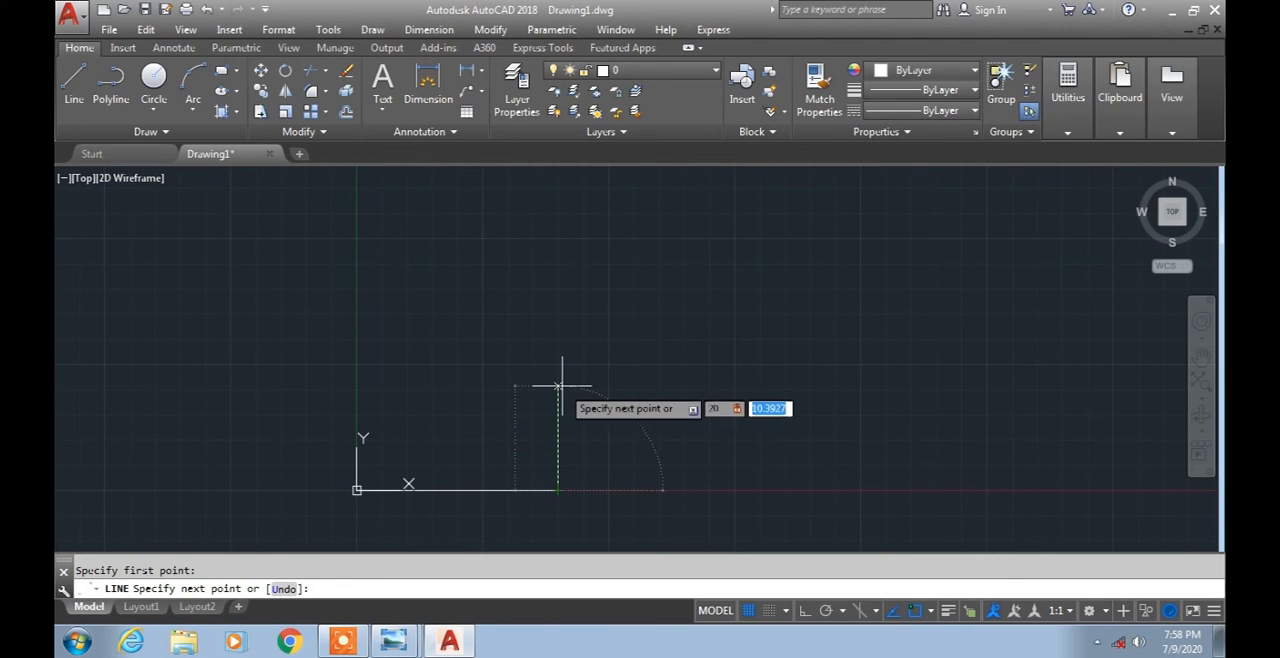
{"action": "type", "text": "15"}
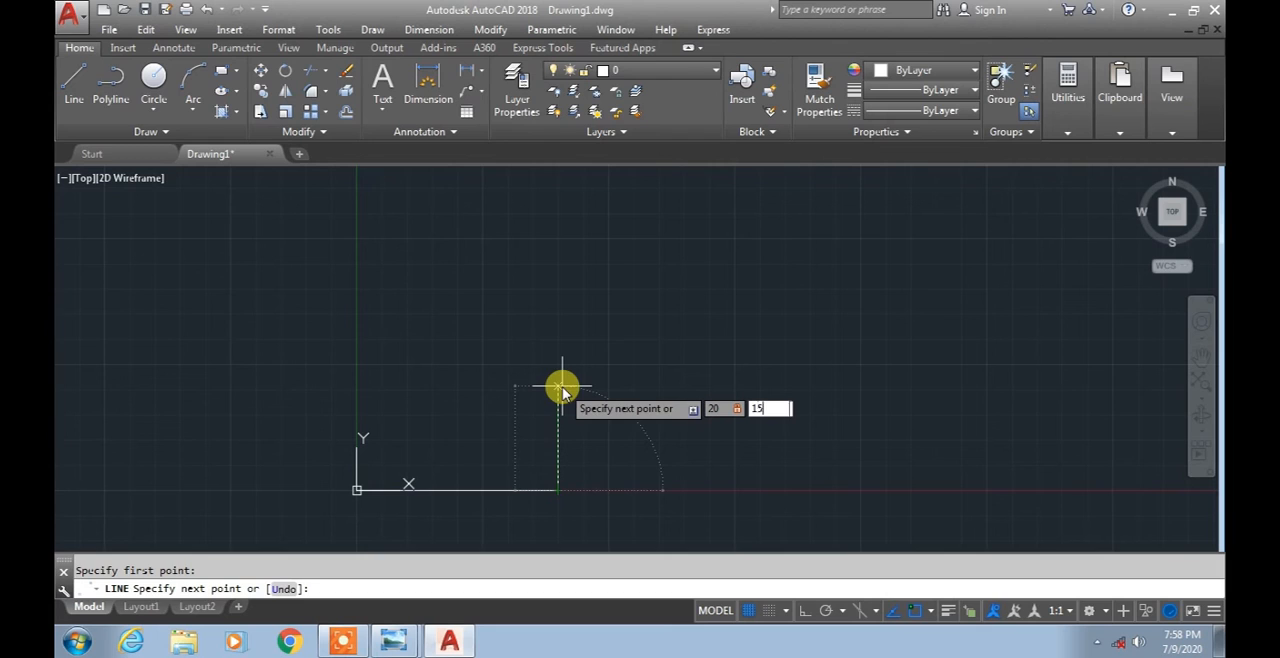
{"action": "key", "text": "Return"}
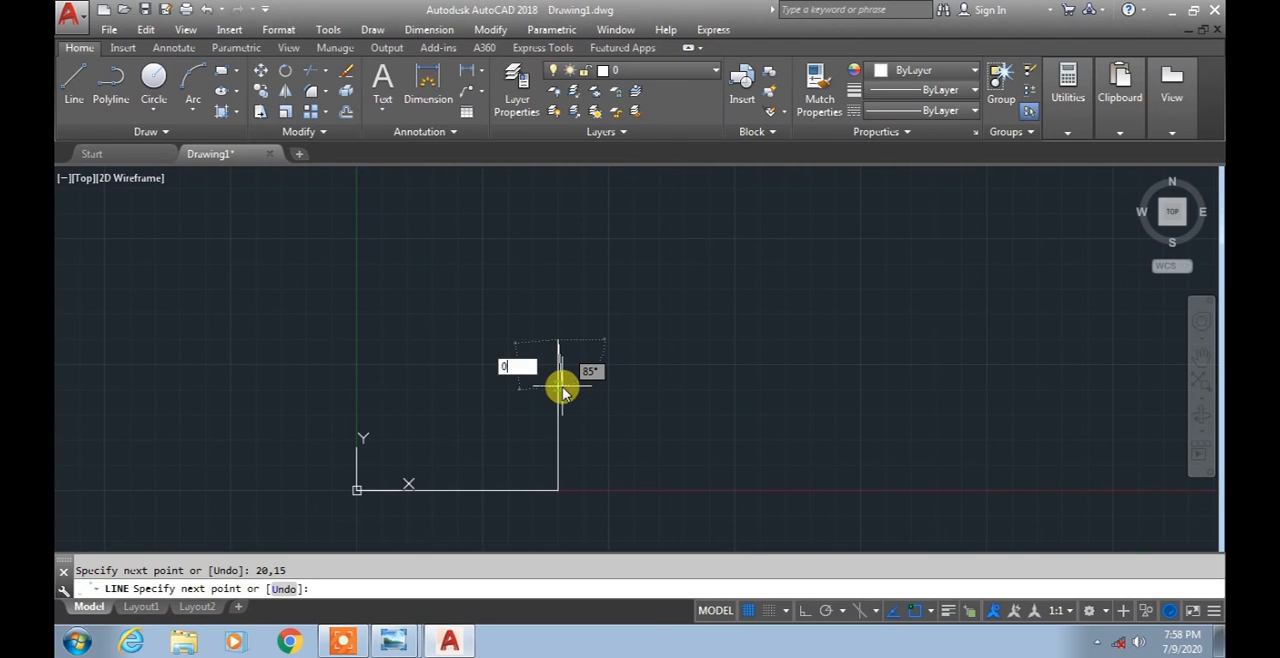
Complete the rectangle with lines to the absolute points 0,15 and 0,0, and finish the Line command.
{"action": "type", "text": "0,15"}
{"action": "key", "text": "Return"}
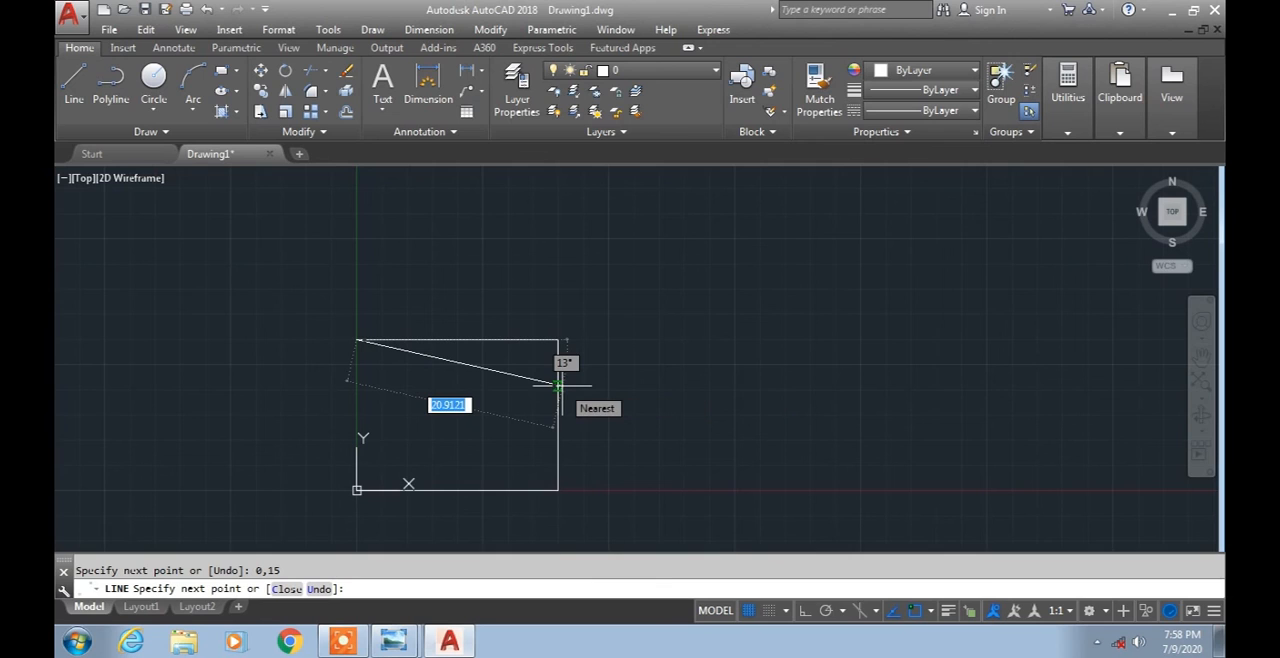
{"action": "type", "text": "0,0"}
{"action": "key", "text": "Return"}
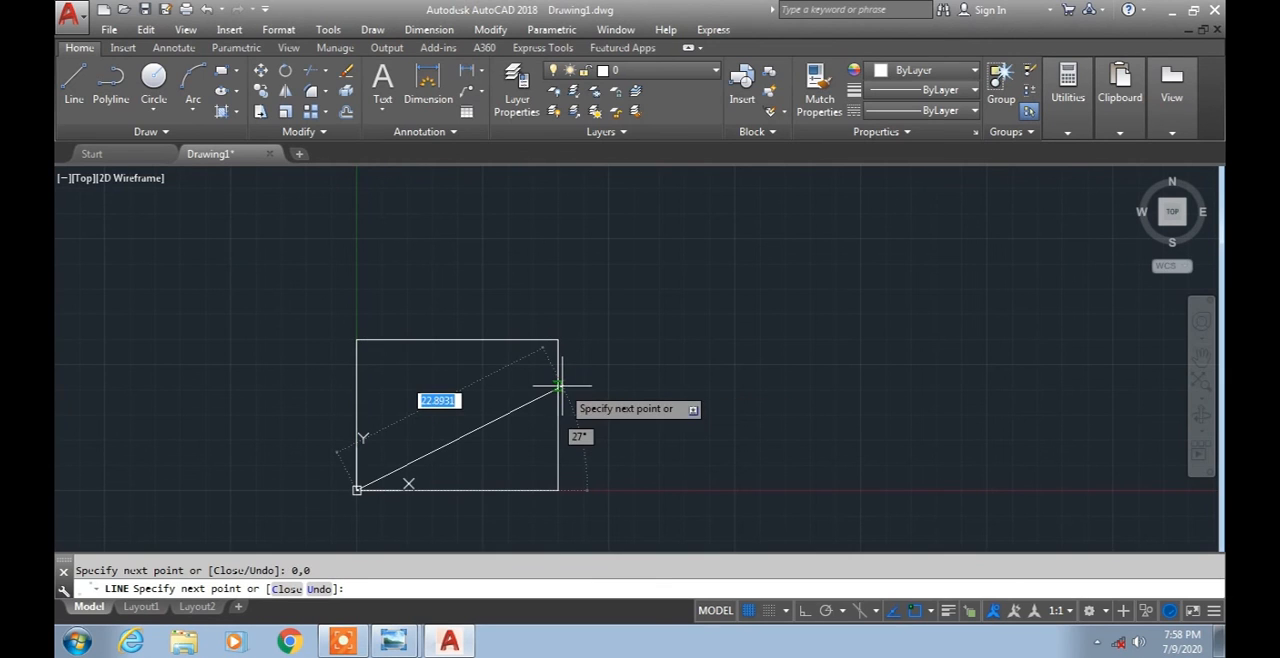
{"action": "key", "text": "Return"}
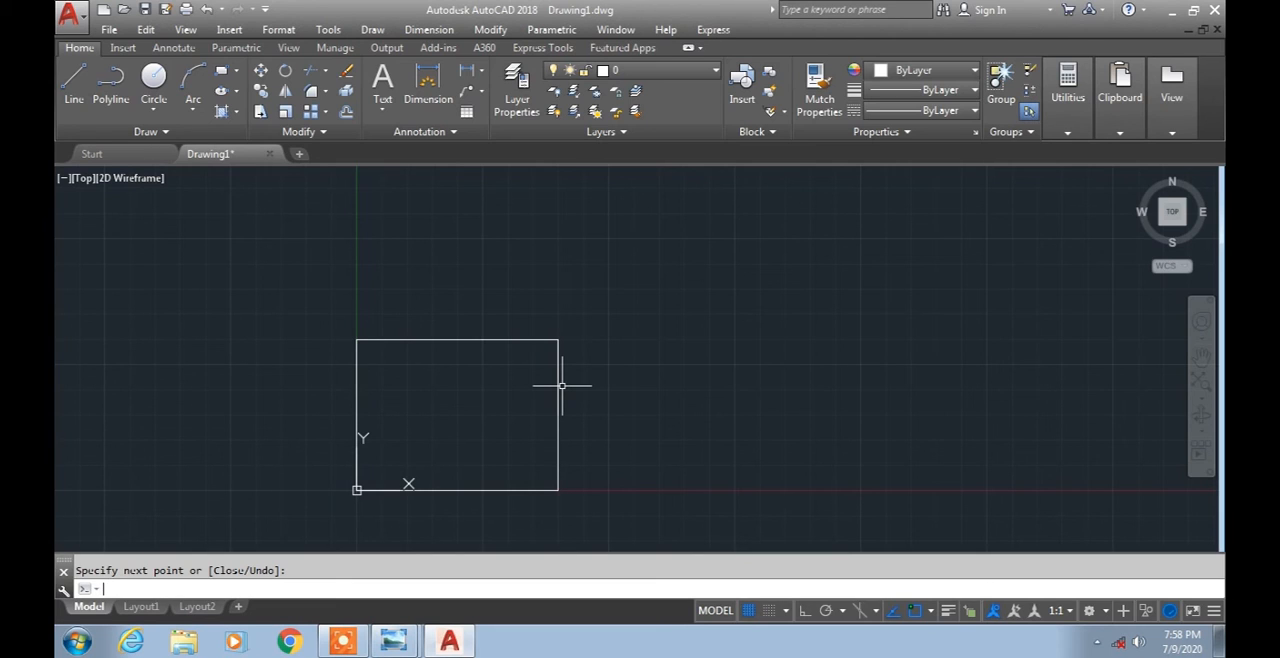
{"action": "key", "text": "Return"}
{"action": "type", "text": "l"}
{"action": "key", "text": "Return"}
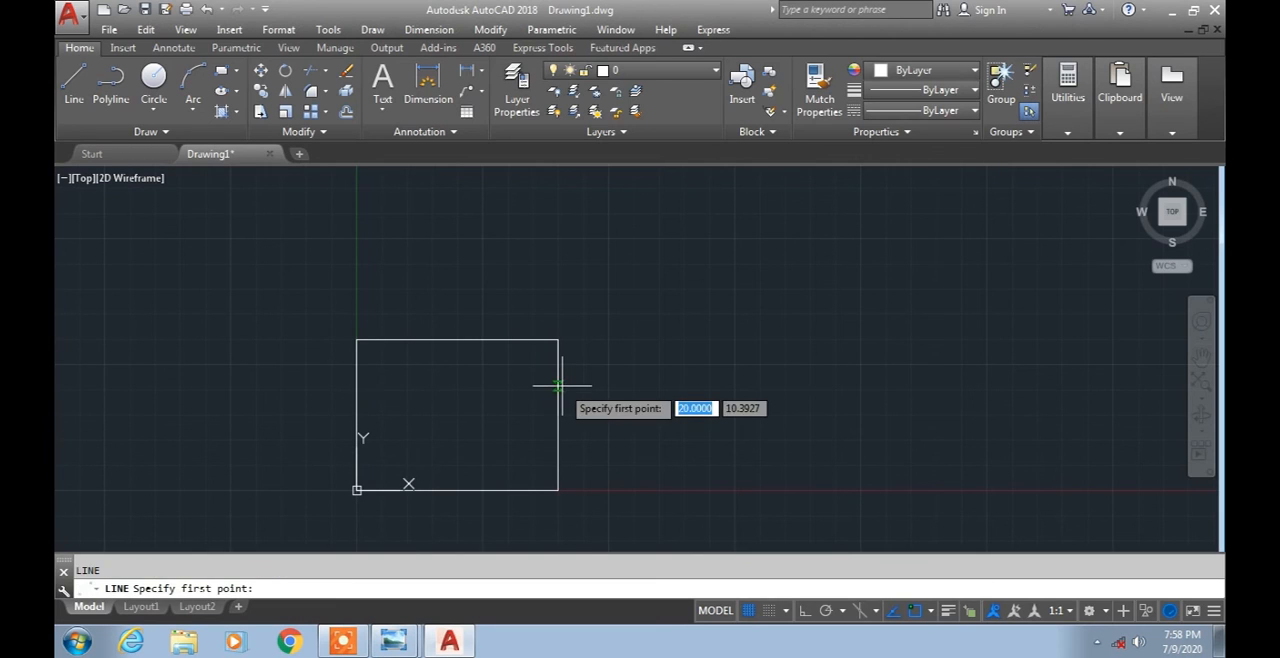
{"action": "type", "text": "0,0"}
{"action": "key", "text": "Return"}
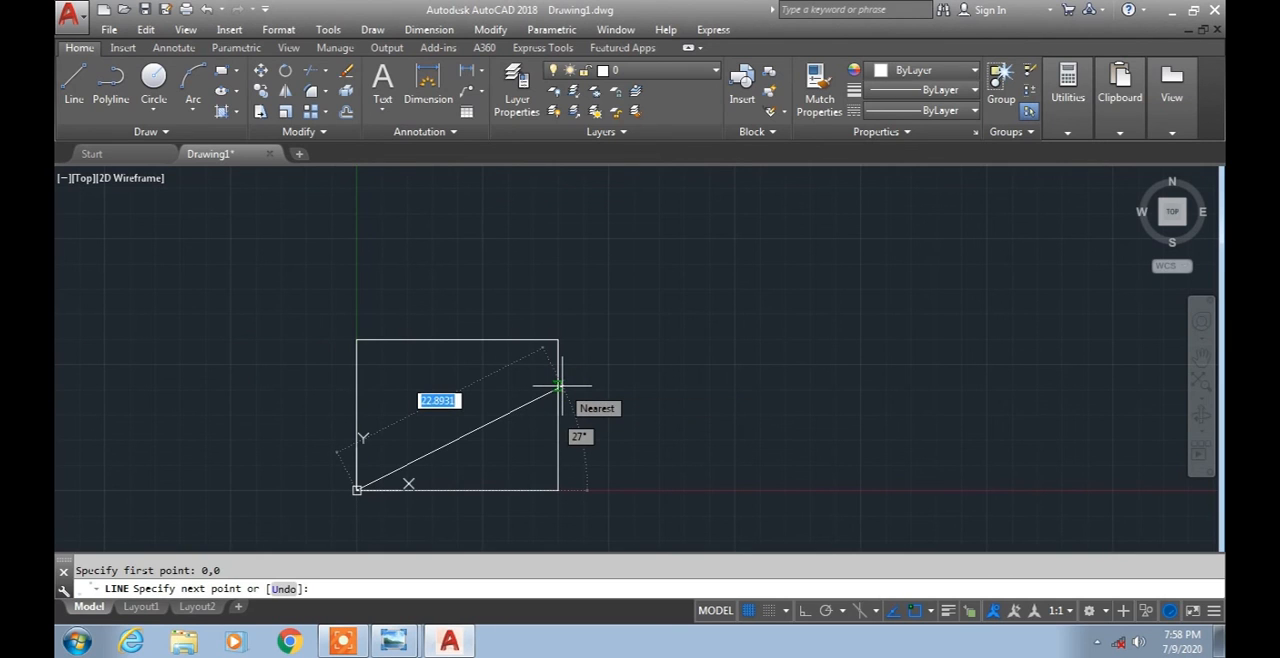
{"action": "type", "text": "20"}
{"action": "key", "text": "Tab"}
{"action": "type", "text": "0"}
{"action": "key", "text": "Return"}
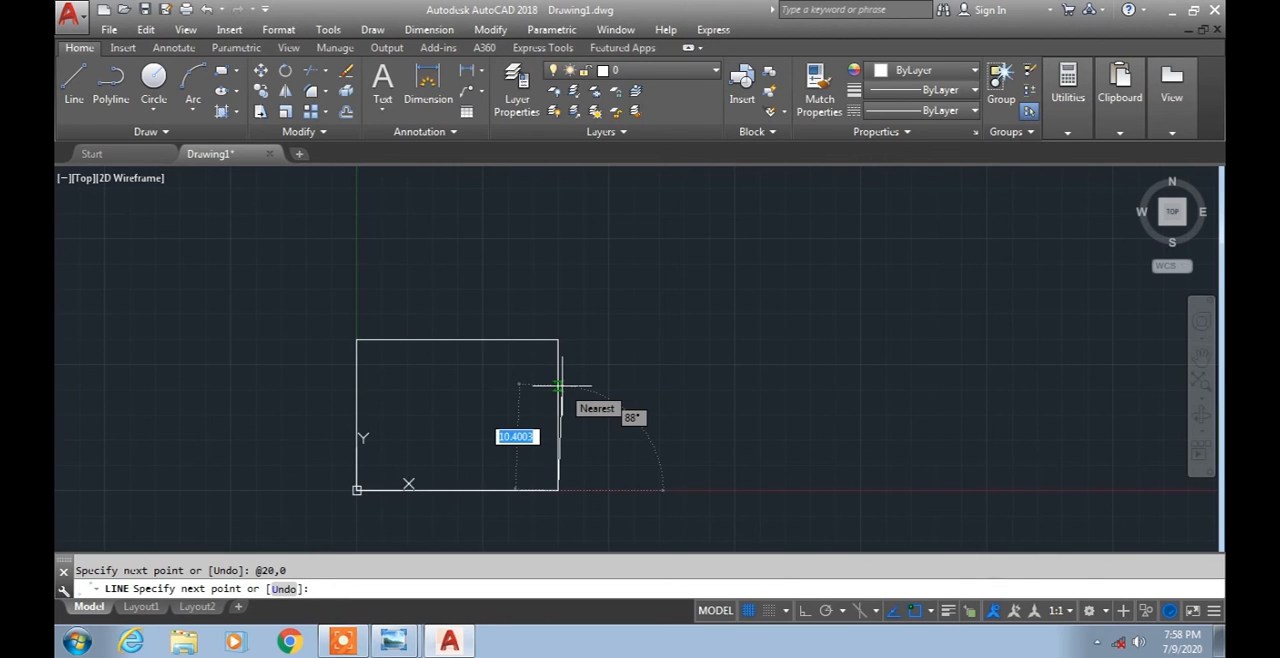
Complete the rectangle with lines to the relative points @0,15 and @-20,0 and the absolute point 0,0, and finish the Line command.
{"action": "type", "text": "0,1"}
{"action": "type", "text": "5"}
{"action": "key", "text": "Return"}
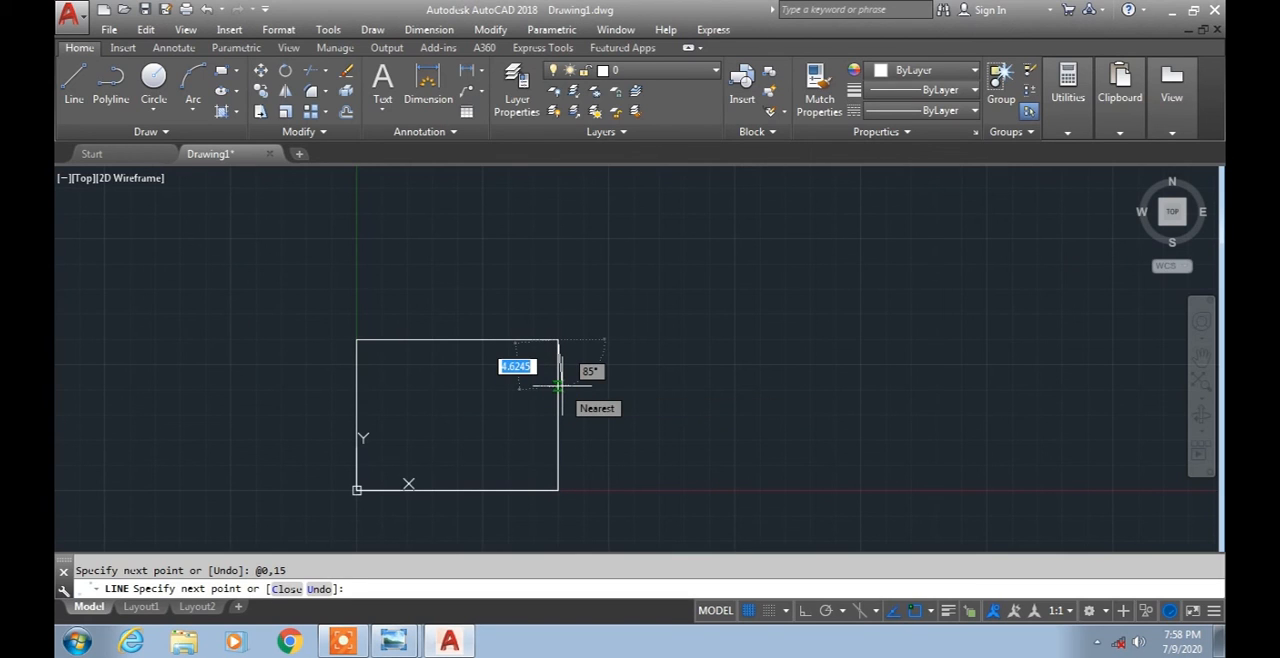
{"action": "type", "text": "-20,0"}
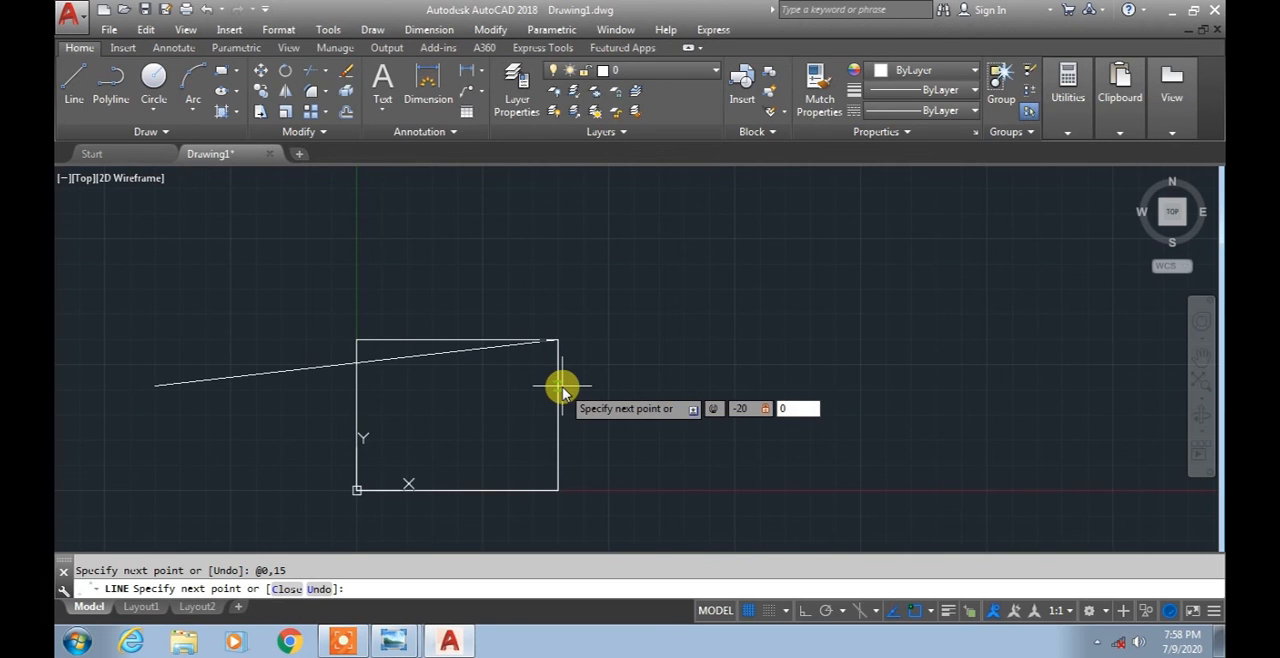
{"action": "key", "text": "Return"}
{"action": "type", "text": "0,0"}
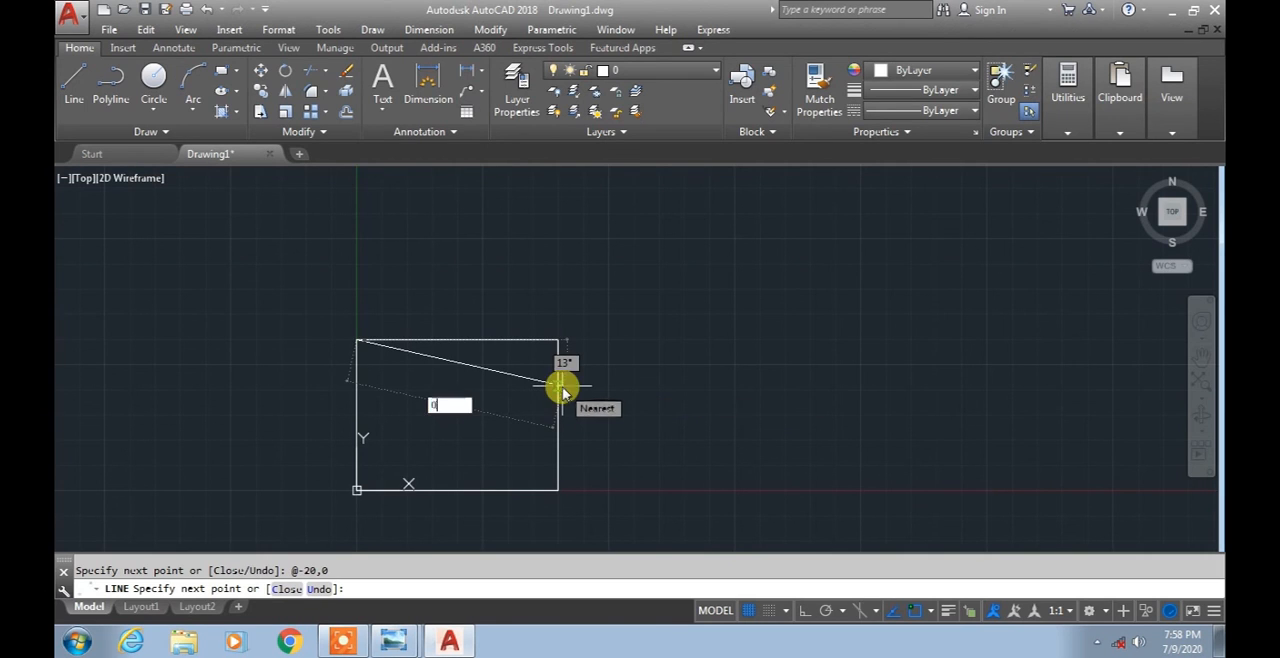
{"action": "key", "text": "Return"}
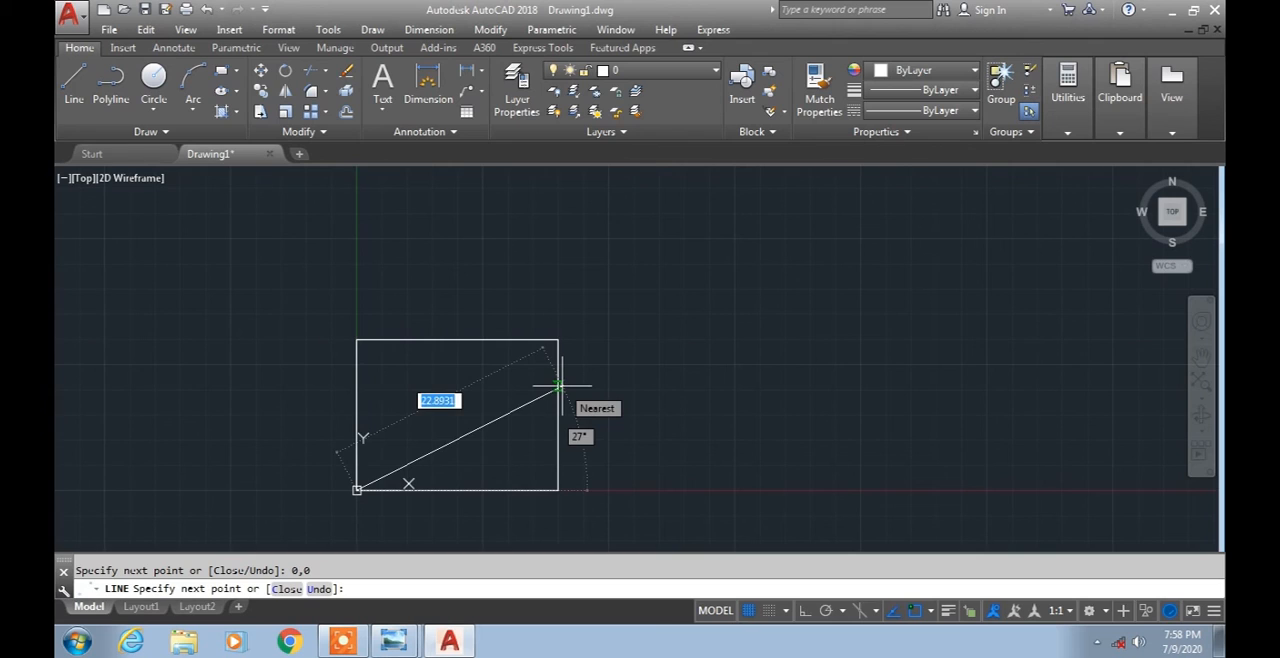
{"action": "key", "text": "Return"}
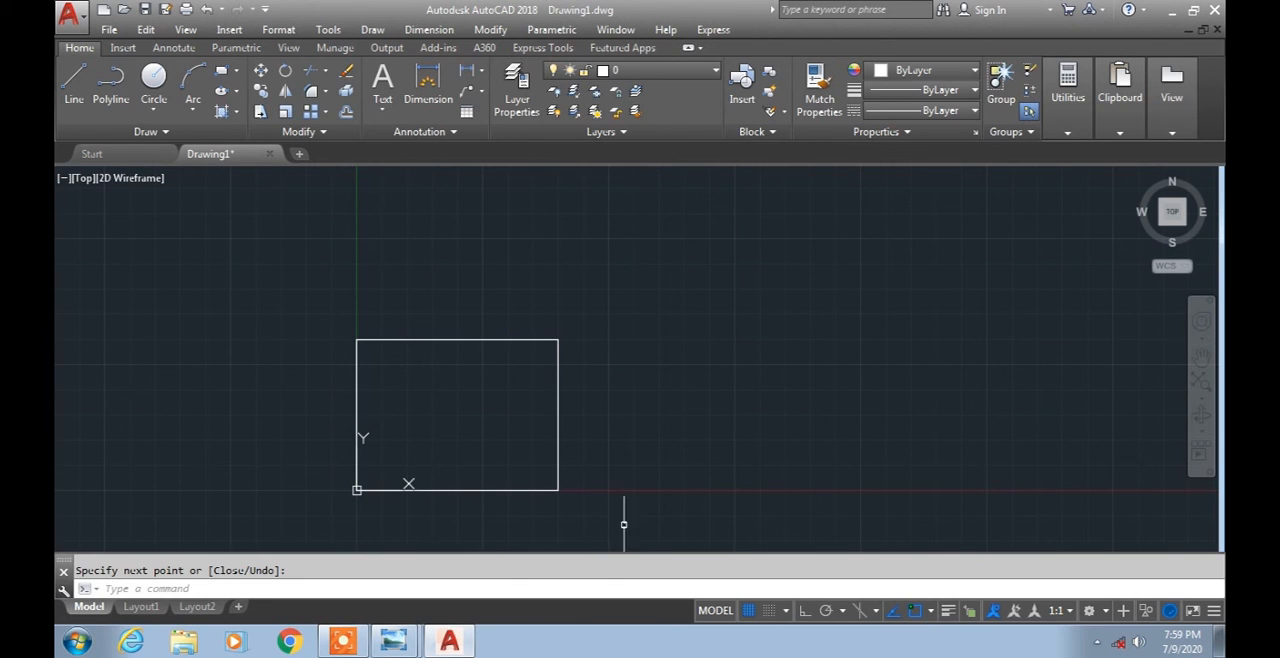
{"action": "middle_click_drag", "start_coordinate": [614, 518], "coordinate": [425, 485]}
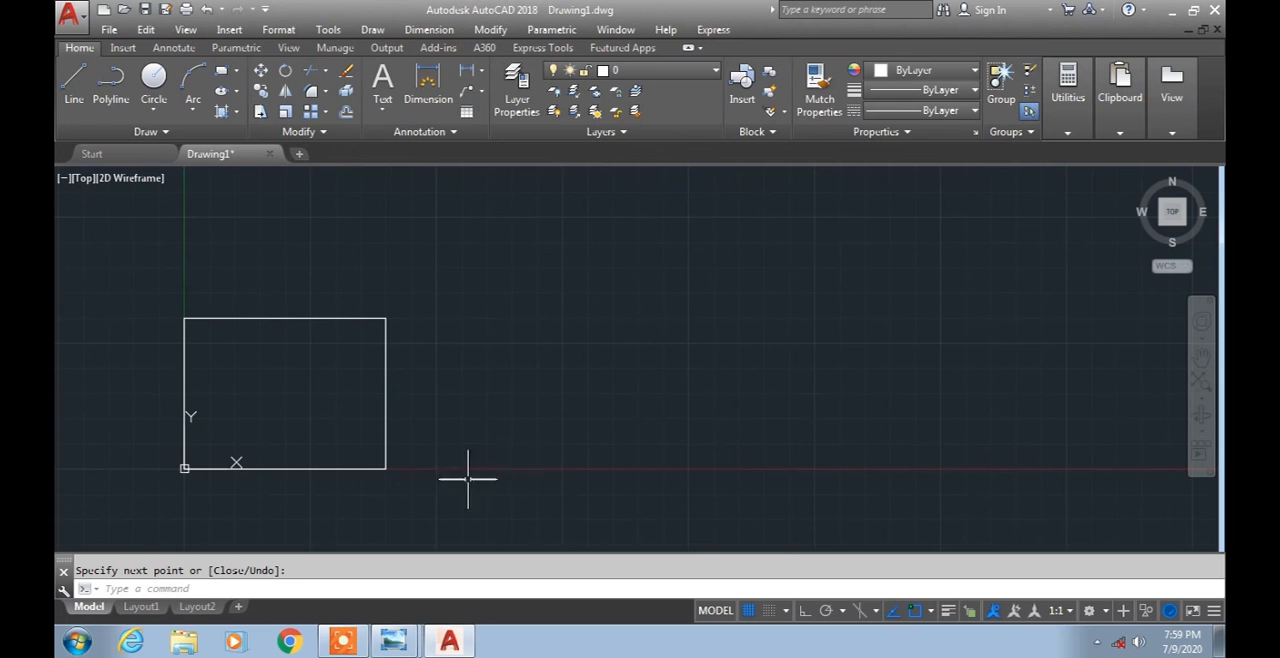
{"action": "left_click", "coordinate": [221, 71]}
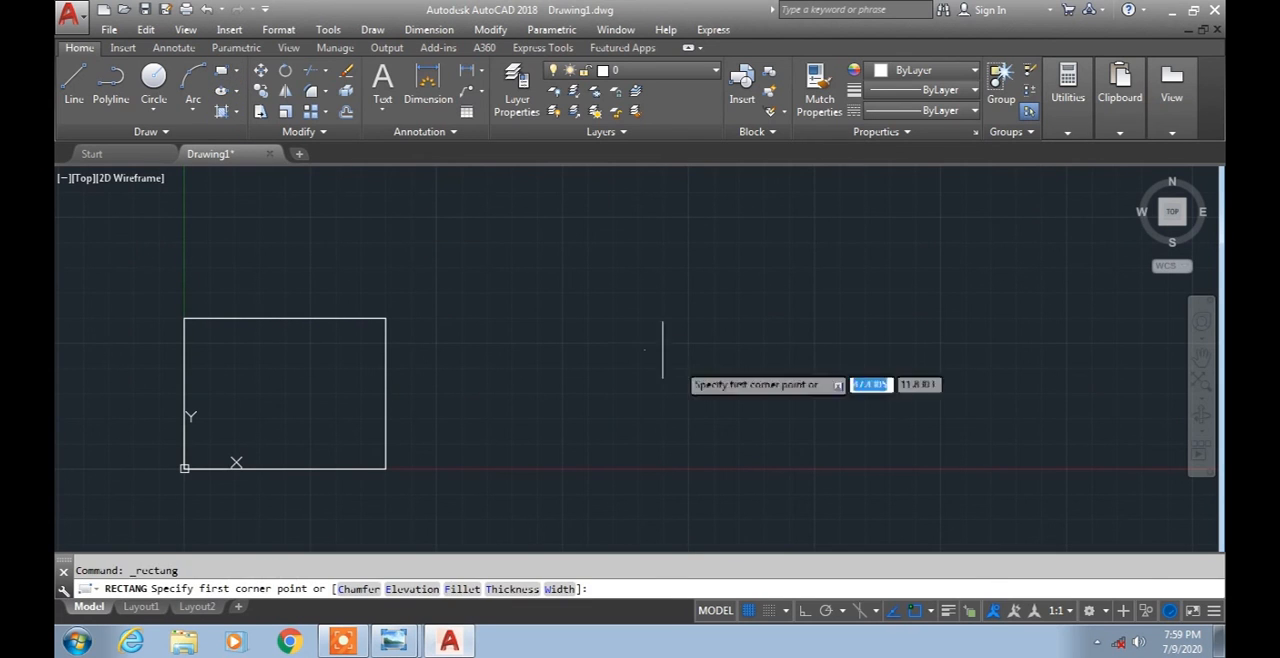
{"action": "left_click", "coordinate": [533, 460]}
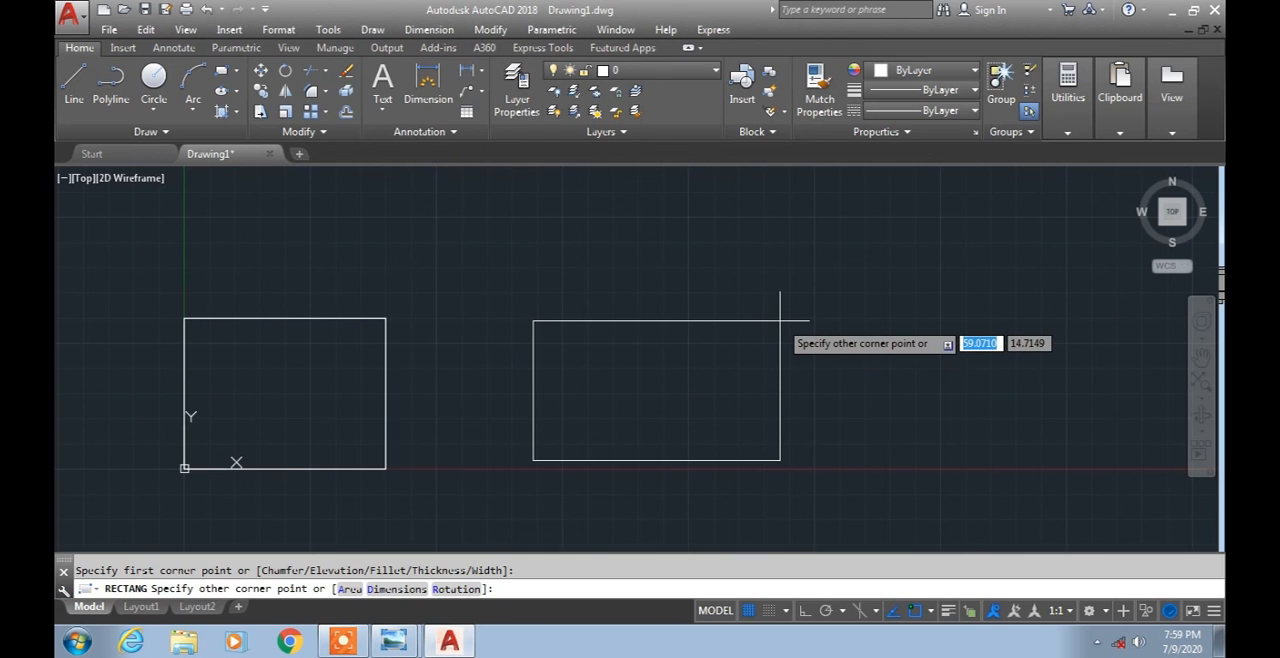
{"action": "type", "text": "40"}
{"action": "key", "text": "Tab"}
{"action": "type", "text": "50"}
{"action": "key", "text": "Return"}
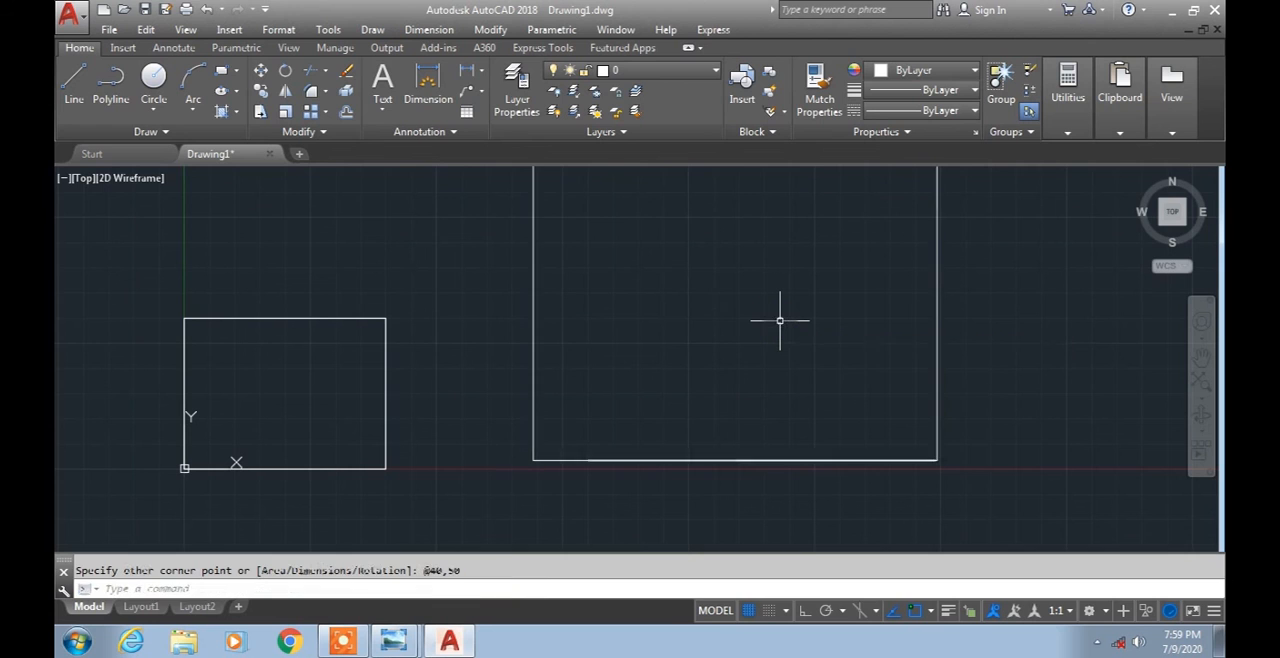
Add a linear dimension for the large rectangle's bottom width, placed below its lower edge.
{"action": "scroll", "coordinate": [780, 320], "scroll_direction": "down", "scroll_amount": 5}
{"action": "middle_click_drag", "start_coordinate": [777, 320], "coordinate": [706, 423]}
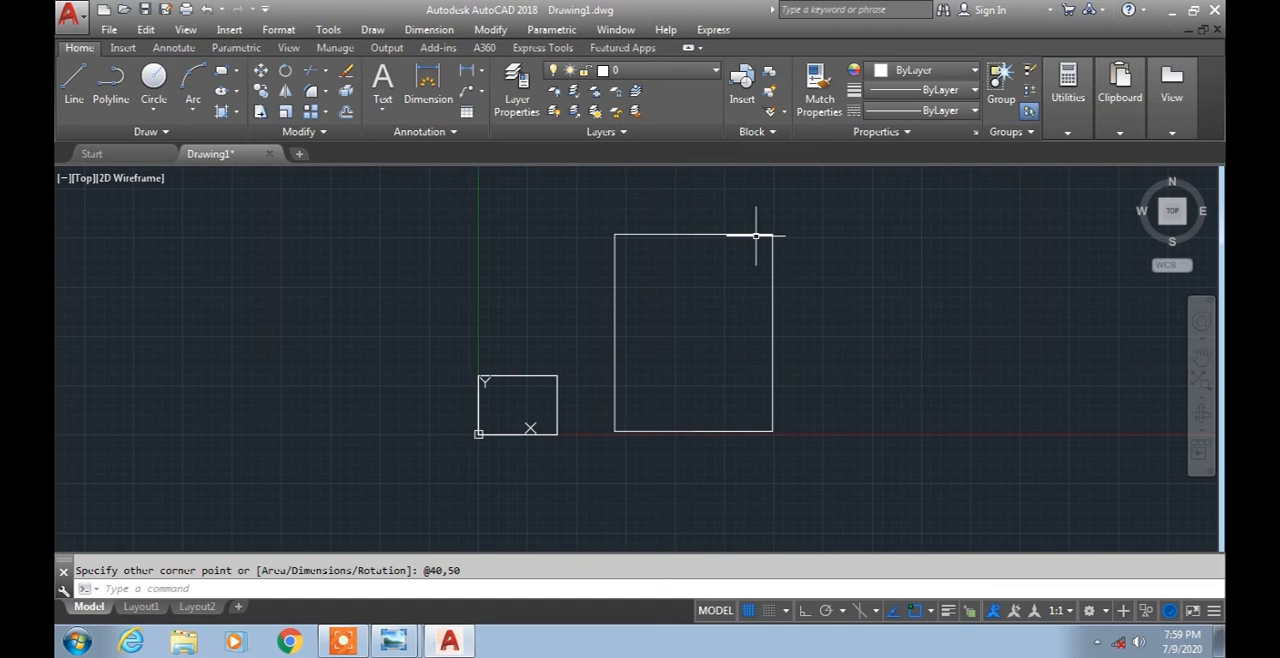
{"action": "middle_click_drag", "start_coordinate": [771, 323], "coordinate": [670, 377]}
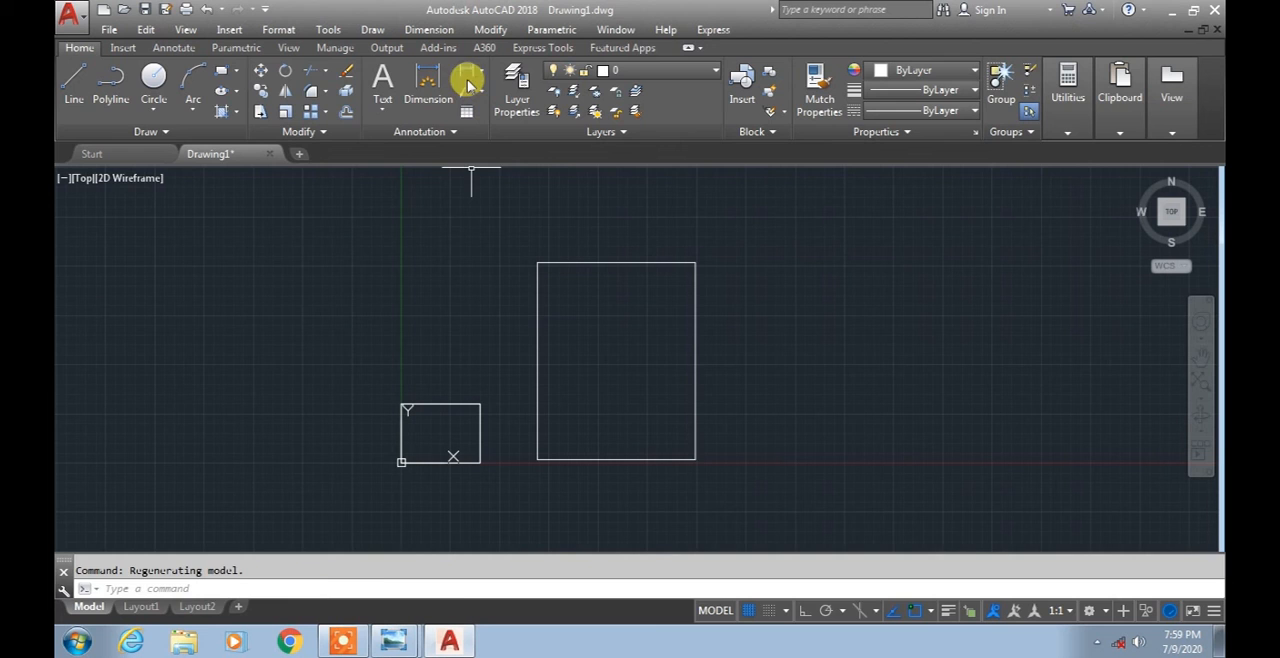
{"action": "left_click", "coordinate": [468, 80]}
{"action": "left_click", "coordinate": [537, 460]}
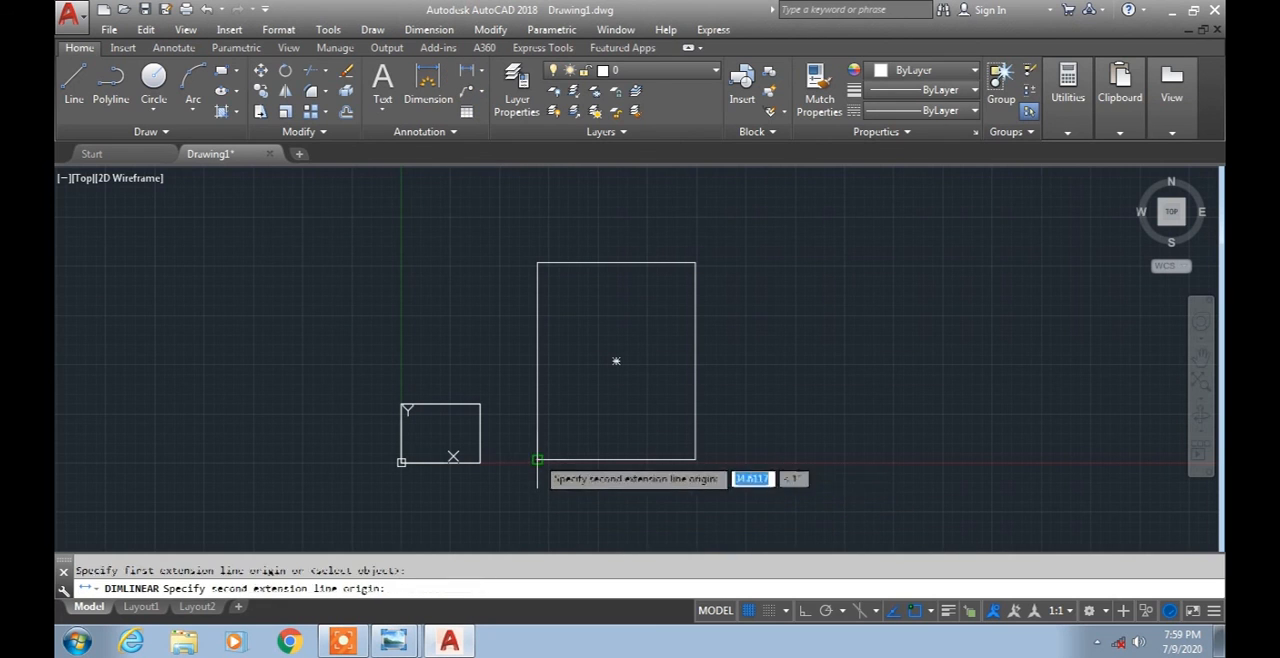
{"action": "left_click", "coordinate": [695, 460]}
{"action": "left_click", "coordinate": [616, 485]}
Add a linear dimension for the large rectangle's height, placed outside its right edge.
{"action": "scroll", "coordinate": [616, 479], "scroll_direction": "up", "scroll_amount": 2}
{"action": "scroll", "coordinate": [614, 490], "scroll_direction": "up", "scroll_amount": 5}
{"action": "scroll", "coordinate": [620, 446], "scroll_direction": "down", "scroll_amount": 5}
{"action": "middle_click_drag", "start_coordinate": [700, 441], "coordinate": [338, 528]}
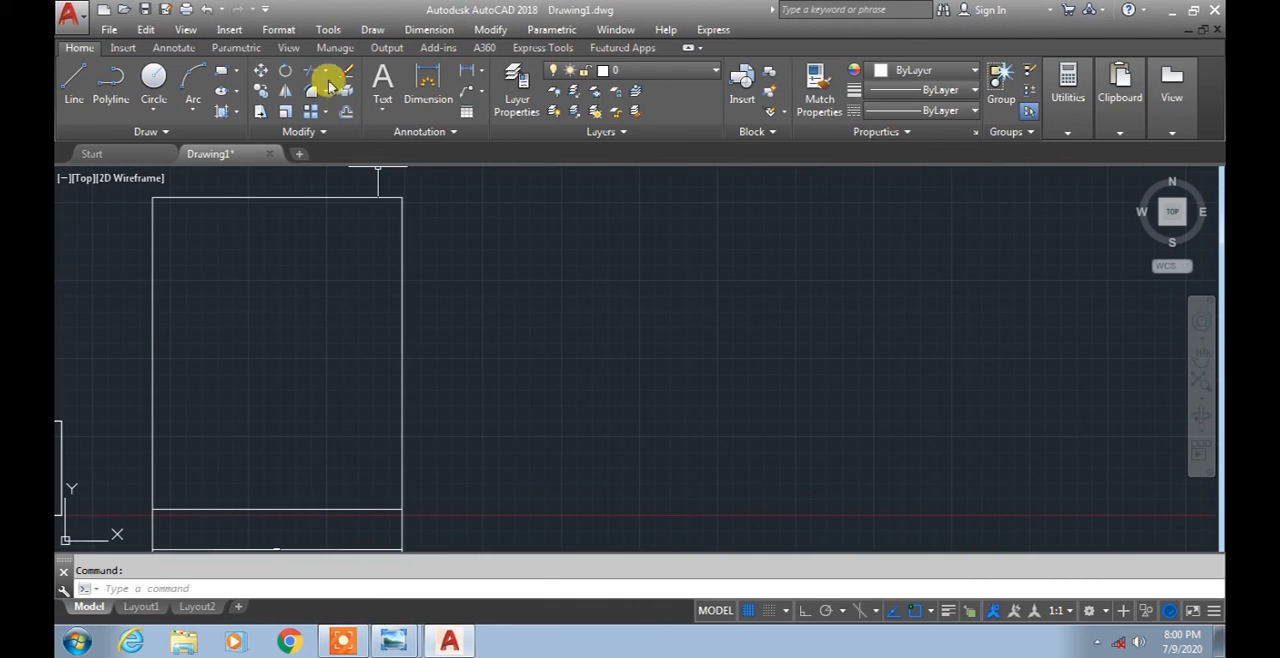
{"action": "left_click", "coordinate": [428, 80]}
{"action": "left_click", "coordinate": [402, 510]}
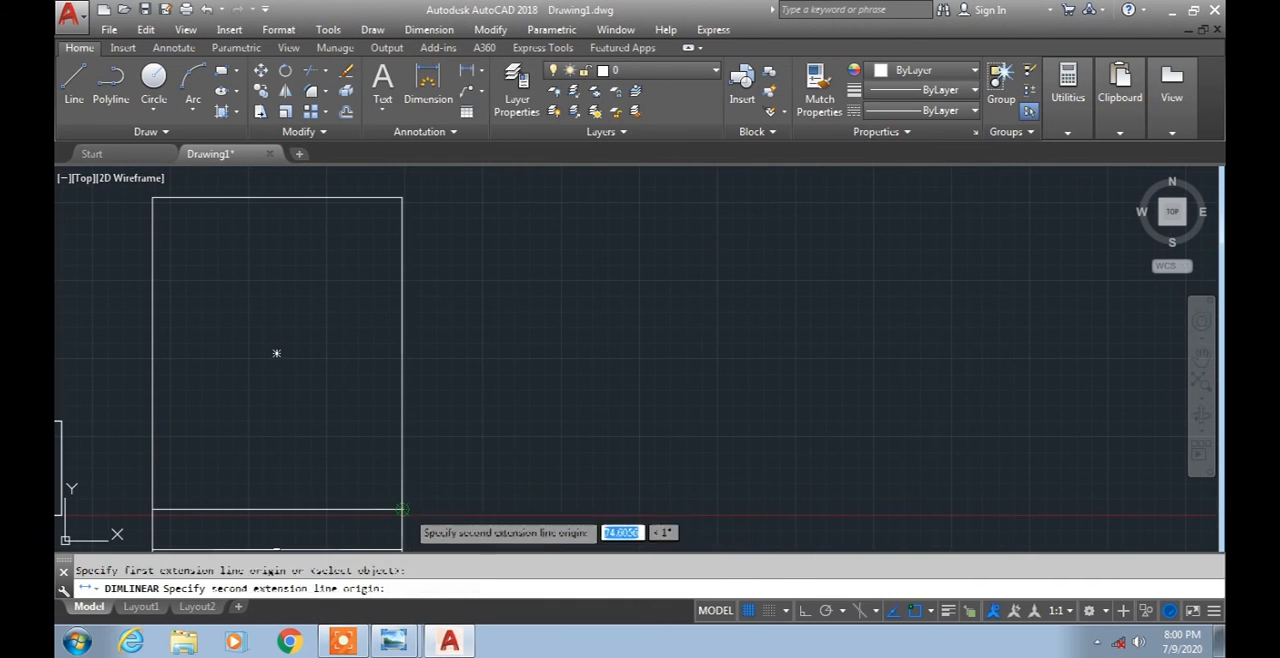
{"action": "left_click", "coordinate": [402, 197]}
{"action": "left_click", "coordinate": [471, 341]}
Examine the height and width dimensions of the large rectangle up close.
{"action": "scroll", "coordinate": [471, 341], "scroll_direction": "up", "scroll_amount": 4}
{"action": "scroll", "coordinate": [449, 323], "scroll_direction": "down", "scroll_amount": 7}
{"action": "middle_click_drag", "start_coordinate": [533, 396], "coordinate": [671, 372]}
{"action": "scroll", "coordinate": [629, 352], "scroll_direction": "up", "scroll_amount": 2}
{"action": "mouse_move", "coordinate": [575, 363]}
{"action": "middle_mouse_down"}
{"action": "mouse_move", "coordinate": [630, 364]}
{"action": "mouse_move", "coordinate": [611, 353]}
{"action": "mouse_move", "coordinate": [577, 380]}
{"action": "middle_mouse_up"}
{"action": "scroll", "coordinate": [629, 363], "scroll_direction": "up", "scroll_amount": 4}
{"action": "scroll", "coordinate": [611, 353], "scroll_direction": "down", "scroll_amount": 2}
{"action": "scroll", "coordinate": [594, 380], "scroll_direction": "down", "scroll_amount": 2}
{"action": "scroll", "coordinate": [585, 380], "scroll_direction": "up", "scroll_amount": 2}
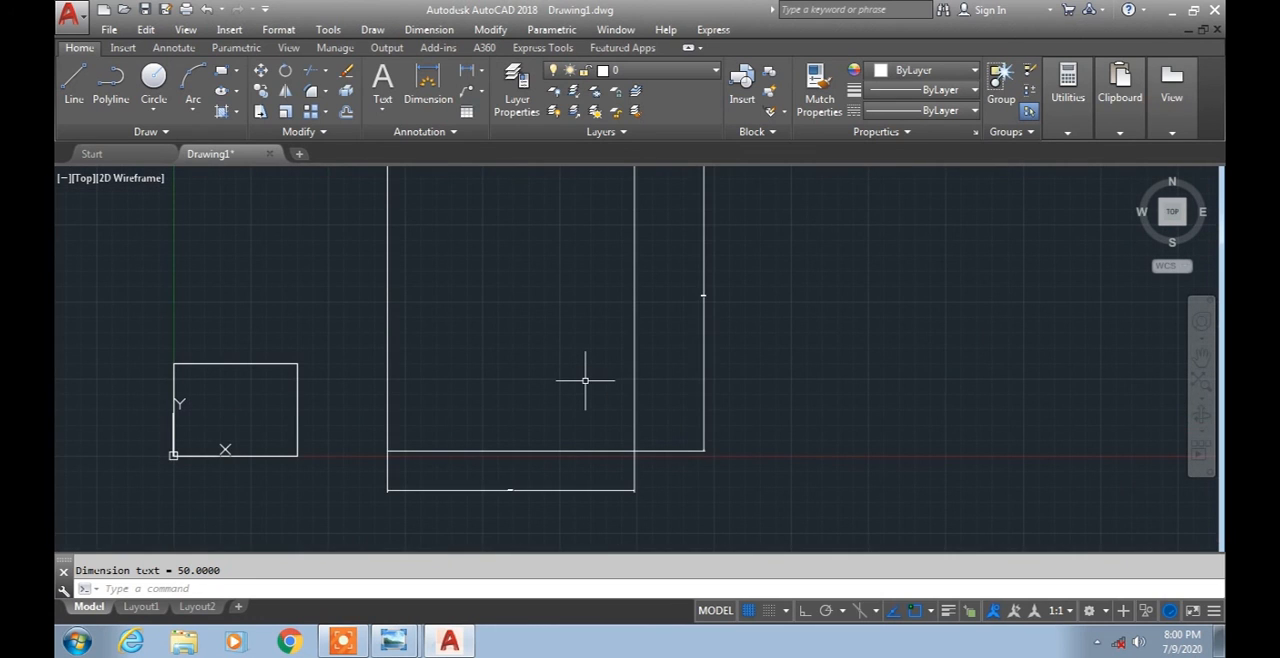
{"action": "left_click", "coordinate": [221, 72]}
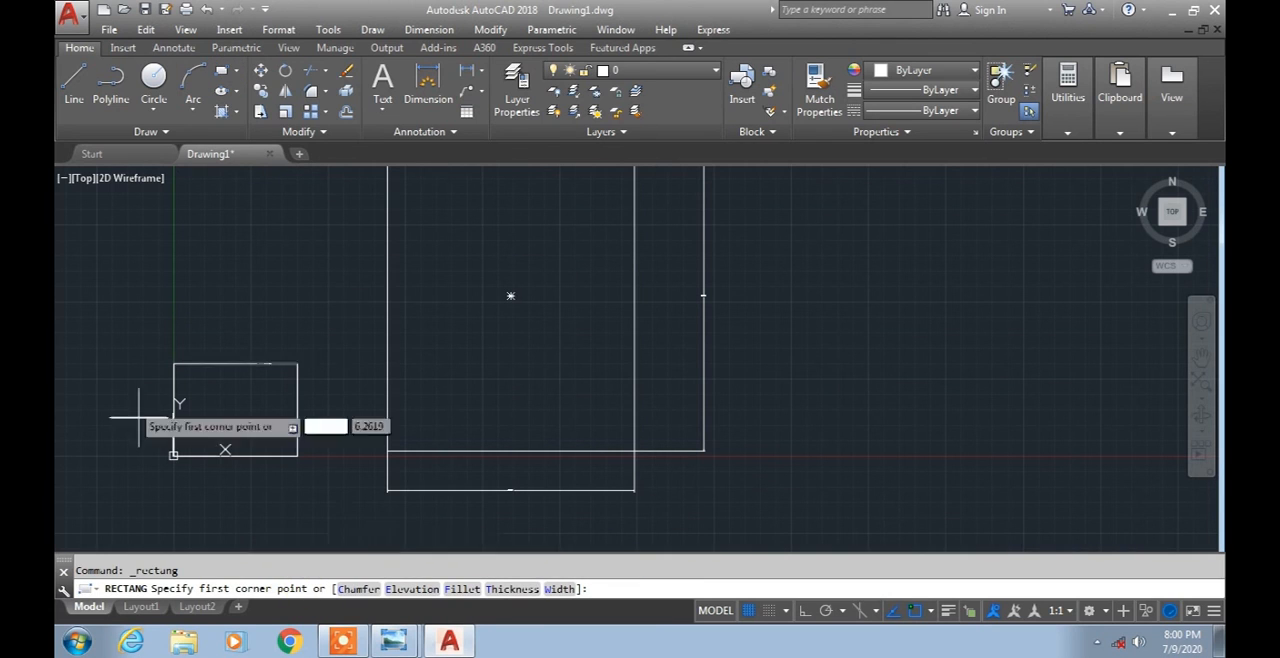
{"action": "left_click", "coordinate": [68, 92]}
{"action": "left_click", "coordinate": [852, 368]}
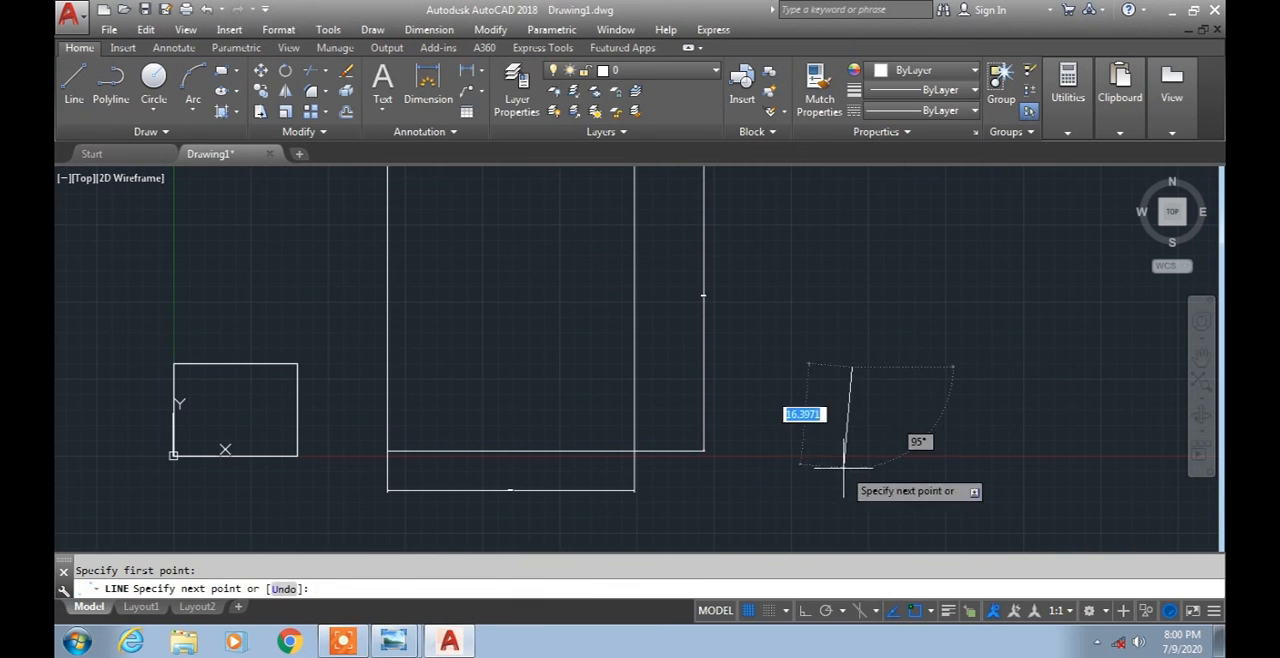
{"action": "key", "text": "Escape"}
{"action": "left_click", "coordinate": [152, 80]}
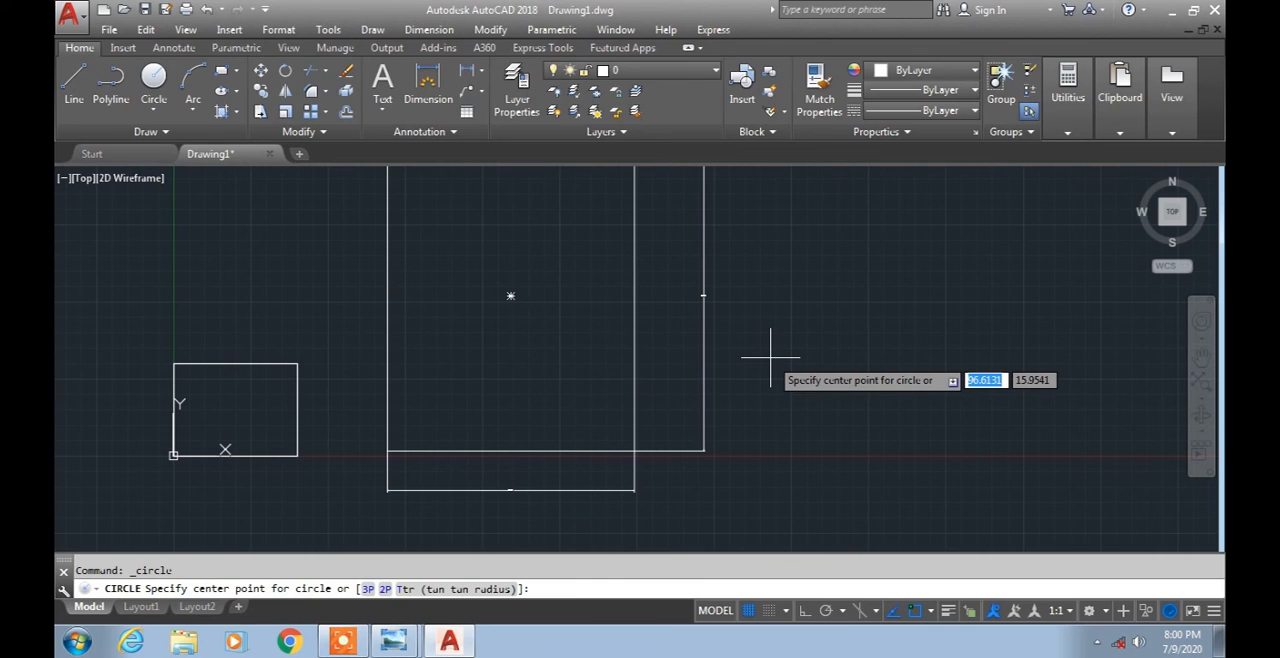
{"action": "scroll", "coordinate": [770, 355], "scroll_direction": "down", "scroll_amount": 3}
{"action": "mouse_move", "coordinate": [766, 357]}
{"action": "middle_mouse_down"}
{"action": "mouse_move", "coordinate": [634, 471]}
{"action": "mouse_move", "coordinate": [449, 503]}
{"action": "middle_mouse_up"}
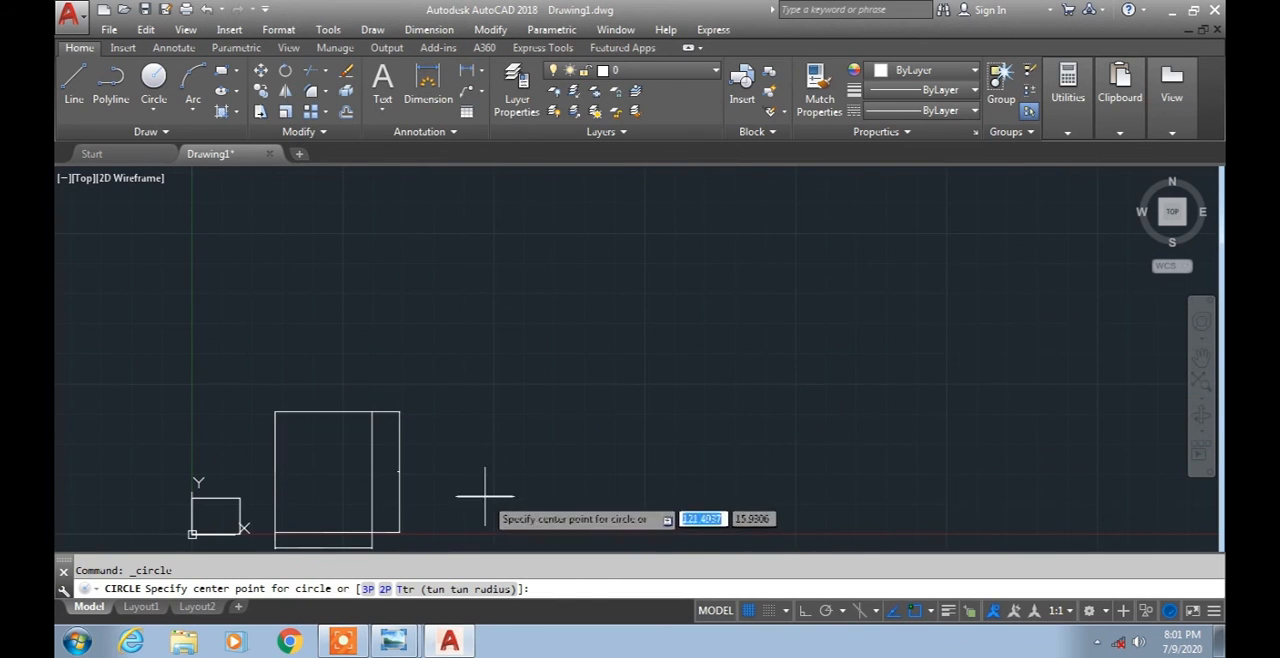
{"action": "middle_click_drag", "start_coordinate": [514, 463], "coordinate": [446, 463]}
{"action": "mouse_move", "coordinate": [343, 372]}
{"action": "middle_mouse_down"}
{"action": "mouse_move", "coordinate": [306, 360]}
{"action": "mouse_move", "coordinate": [737, 249]}
{"action": "middle_mouse_up"}
{"action": "scroll", "coordinate": [350, 375], "scroll_direction": "up", "scroll_amount": 2}
{"action": "mouse_move", "coordinate": [773, 438]}
{"action": "middle_mouse_down"}
{"action": "mouse_move", "coordinate": [614, 400]}
{"action": "mouse_move", "coordinate": [686, 337]}
{"action": "middle_mouse_up"}
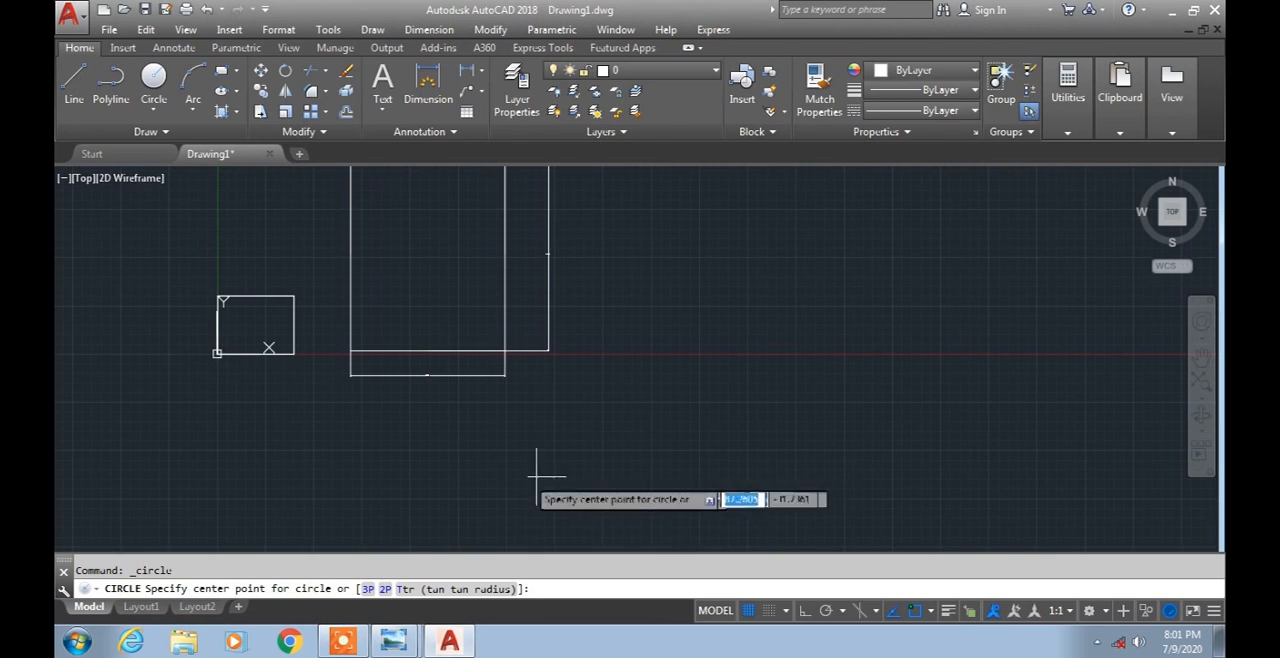
Switch to Windows Photo Viewer and examine the relative polar coordinate example and its syntax in the reference diagram.
{"action": "left_click", "coordinate": [363, 572]}
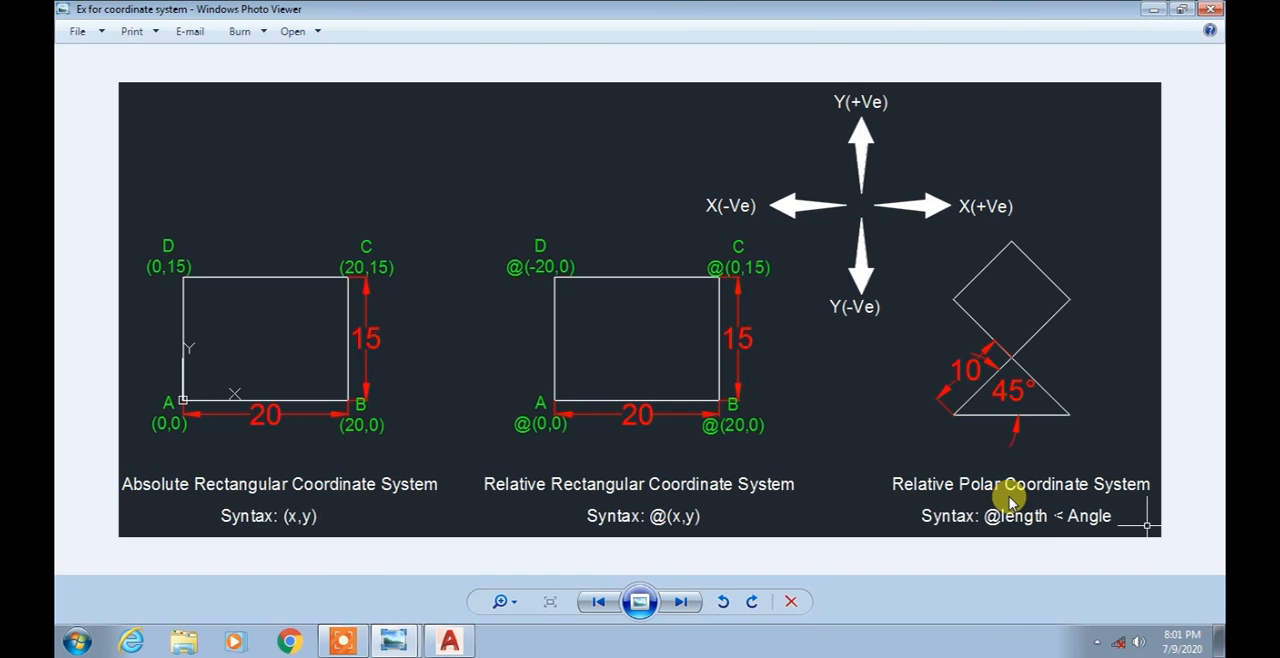
{"action": "right_click", "coordinate": [1006, 304]}
{"action": "left_click", "coordinate": [920, 426]}
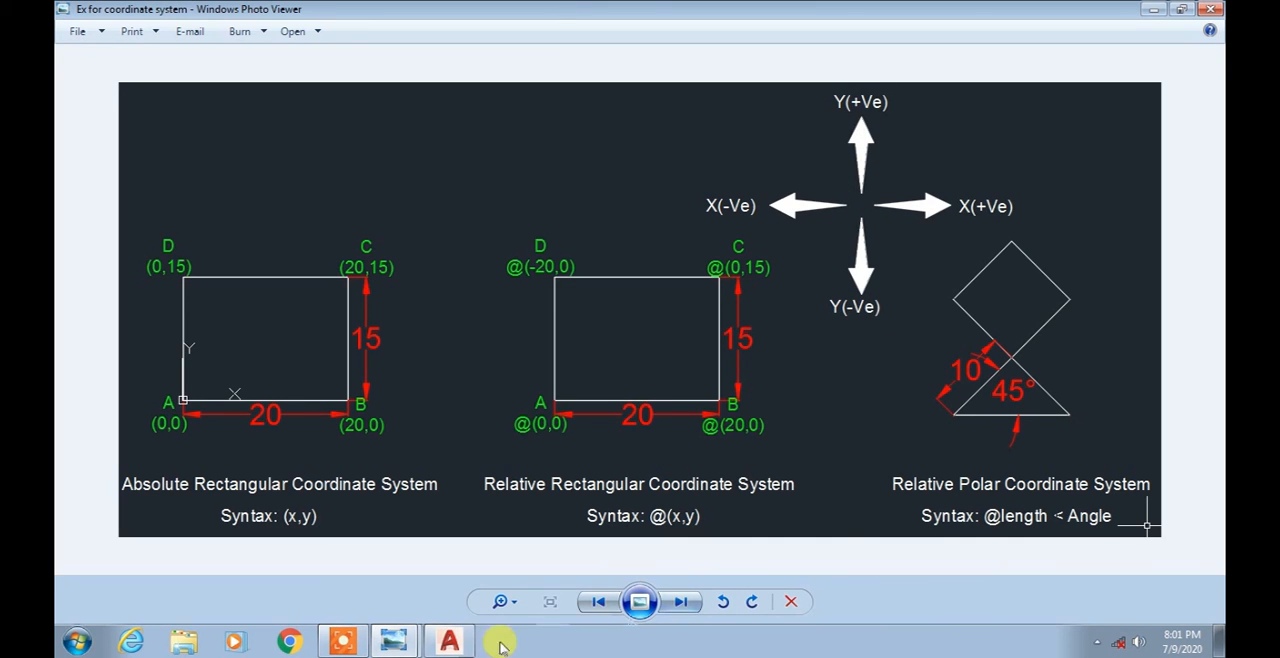
Switch back to AutoCAD and draw a nearly horizontal line about 60 units long to the right of the large rectangle.
{"action": "left_click", "coordinate": [449, 641]}
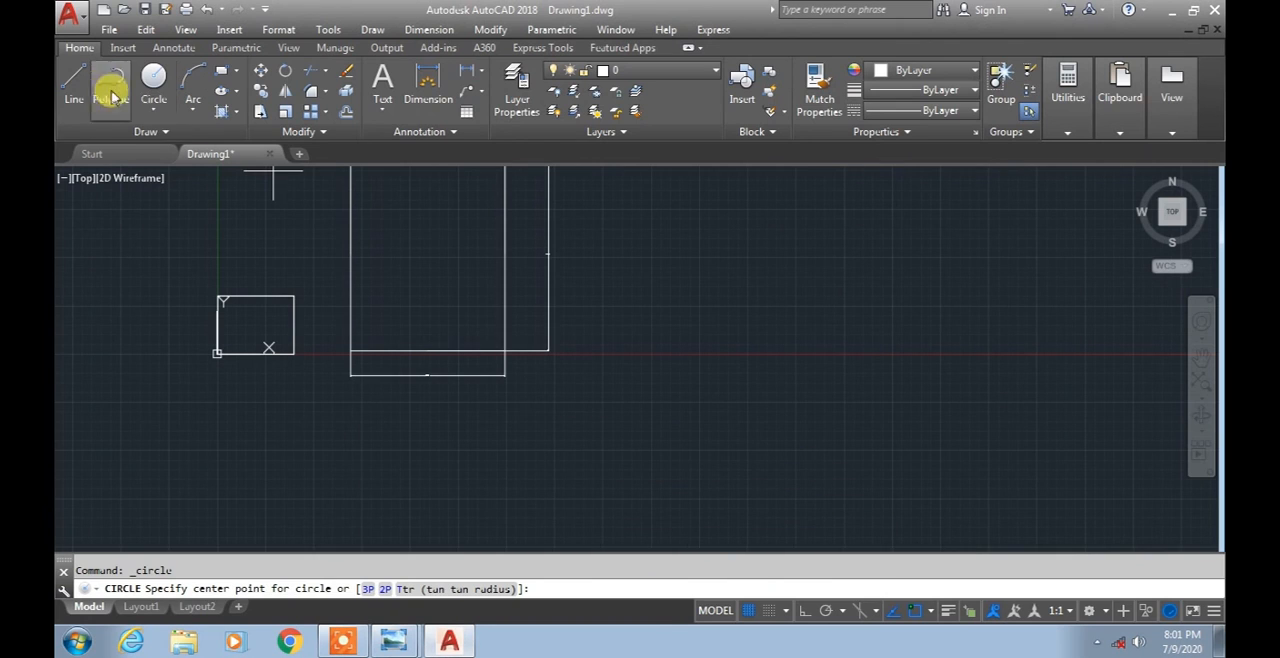
{"action": "left_click", "coordinate": [74, 80]}
{"action": "left_click", "coordinate": [636, 337]}
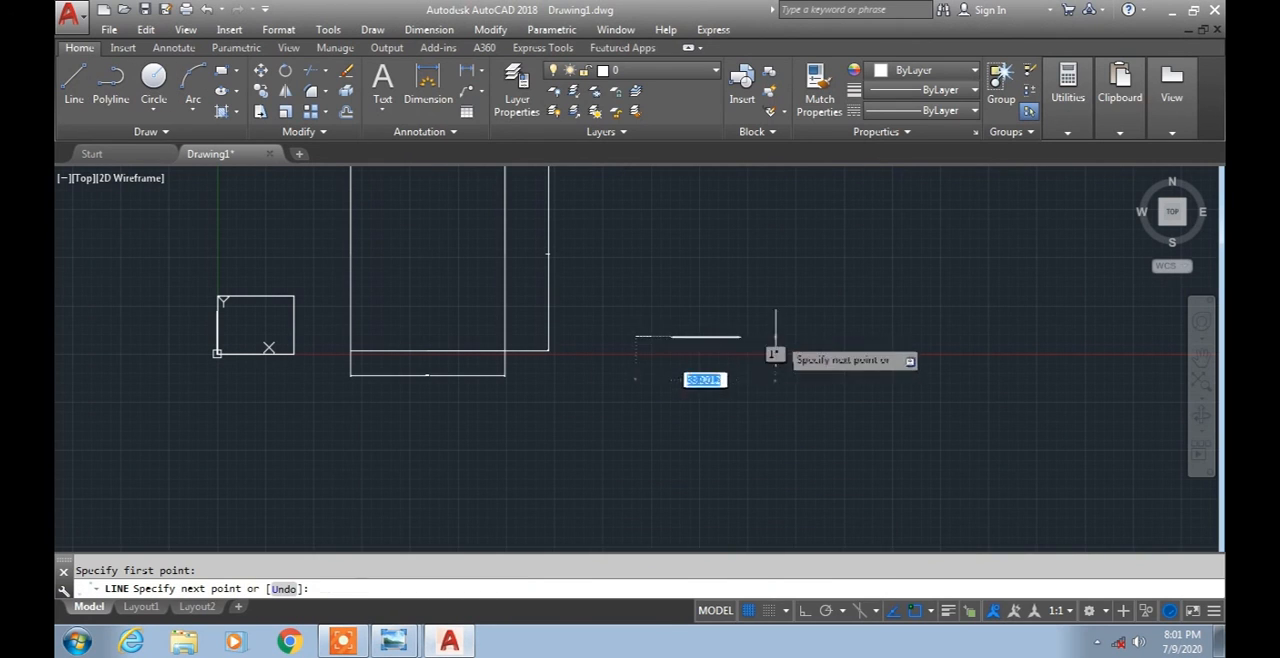
{"action": "left_click", "coordinate": [866, 337]}
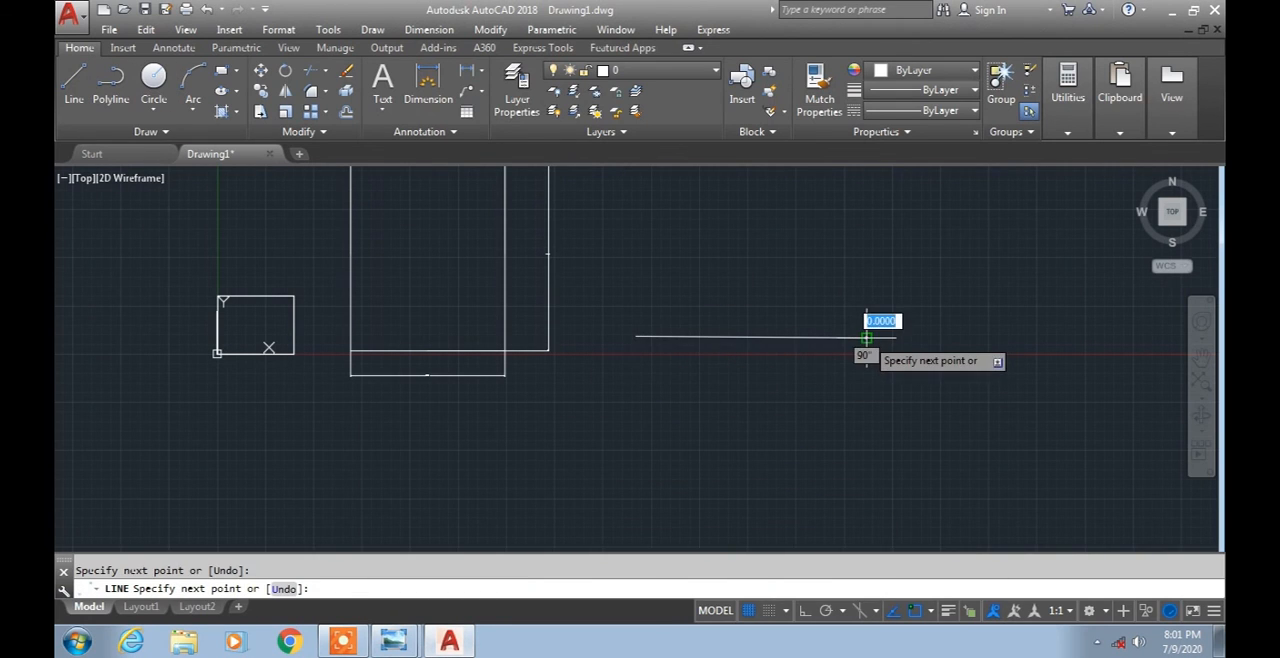
{"action": "key", "text": "Escape"}
Start a relative line at the horizontal line's left endpoint and check the polar syntax in the Windows Photo Viewer diagram before returning to AutoCAD.
{"action": "left_click", "coordinate": [74, 80]}
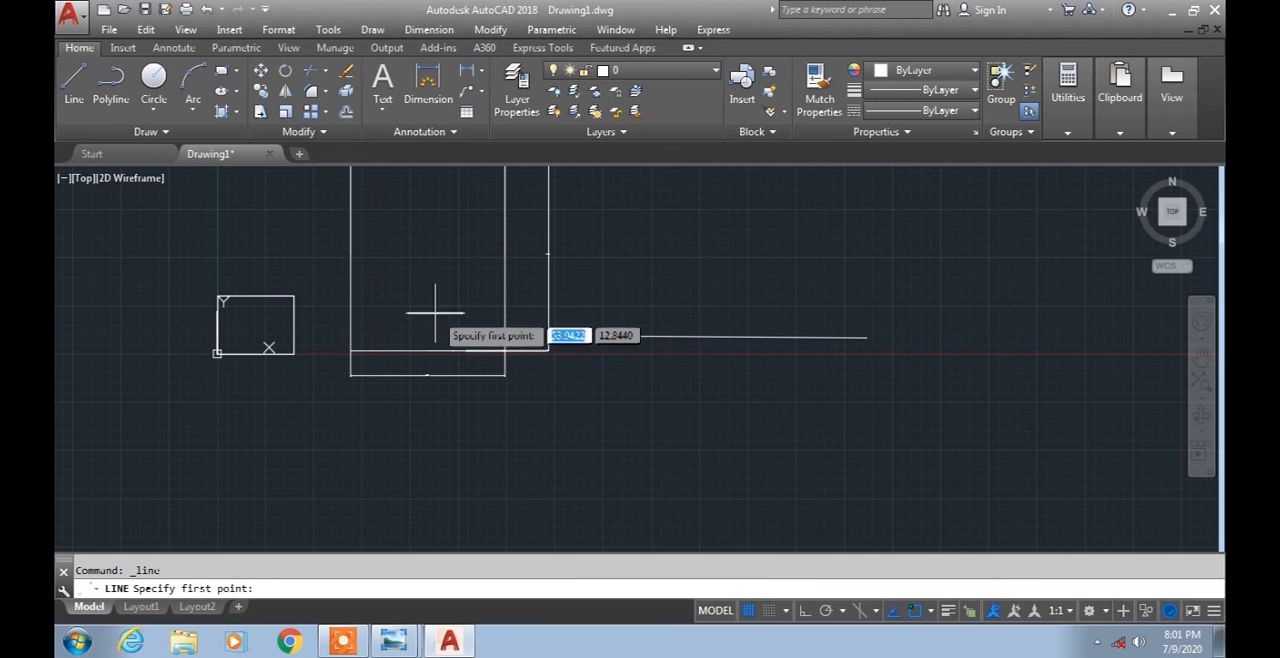
{"action": "middle_click_drag", "start_coordinate": [434, 309], "coordinate": [363, 400]}
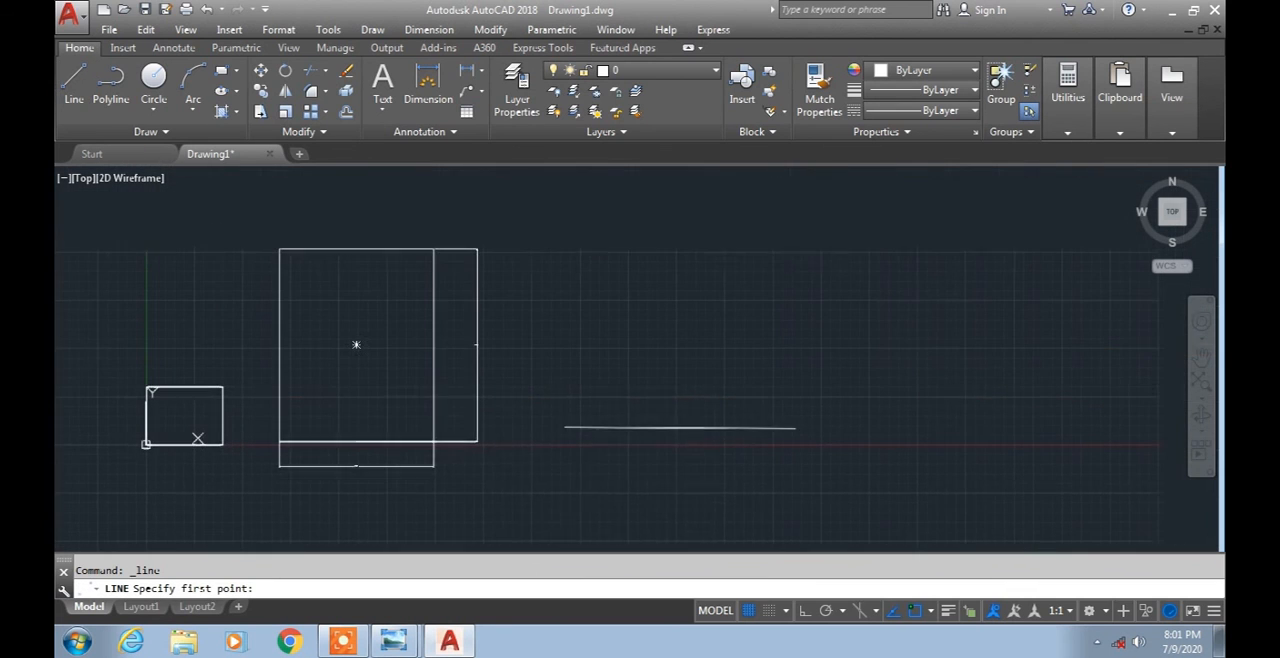
{"action": "left_click", "coordinate": [566, 427]}
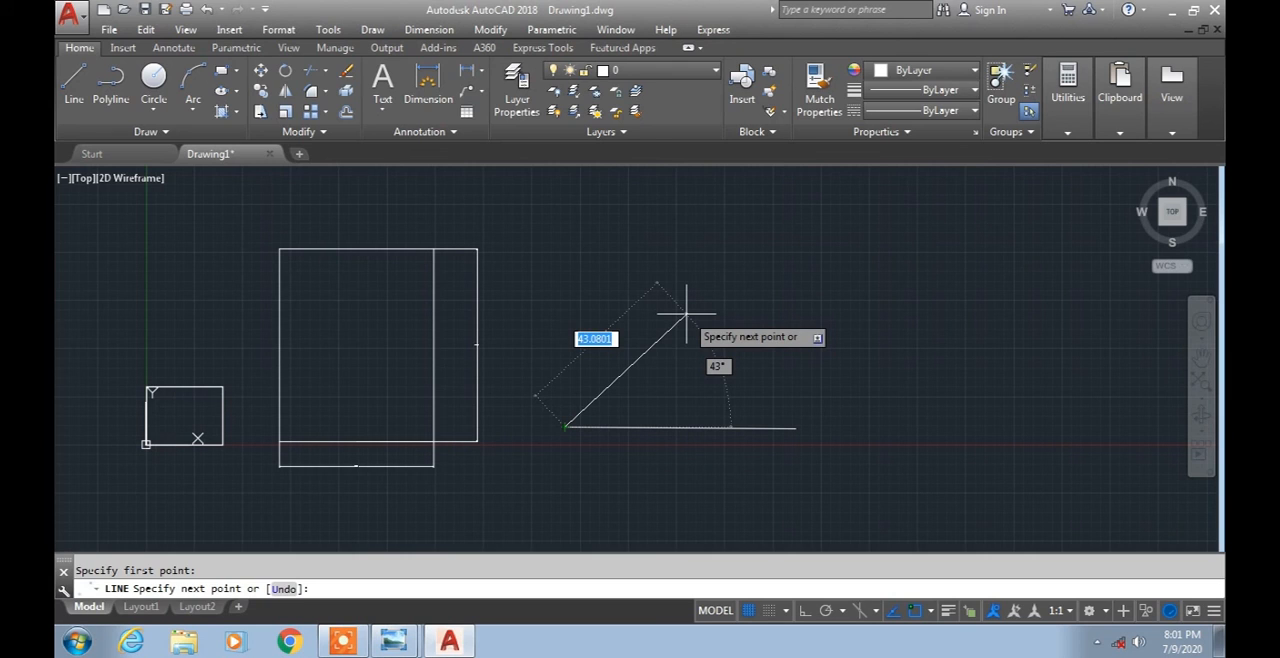
{"action": "type", "text": "@"}
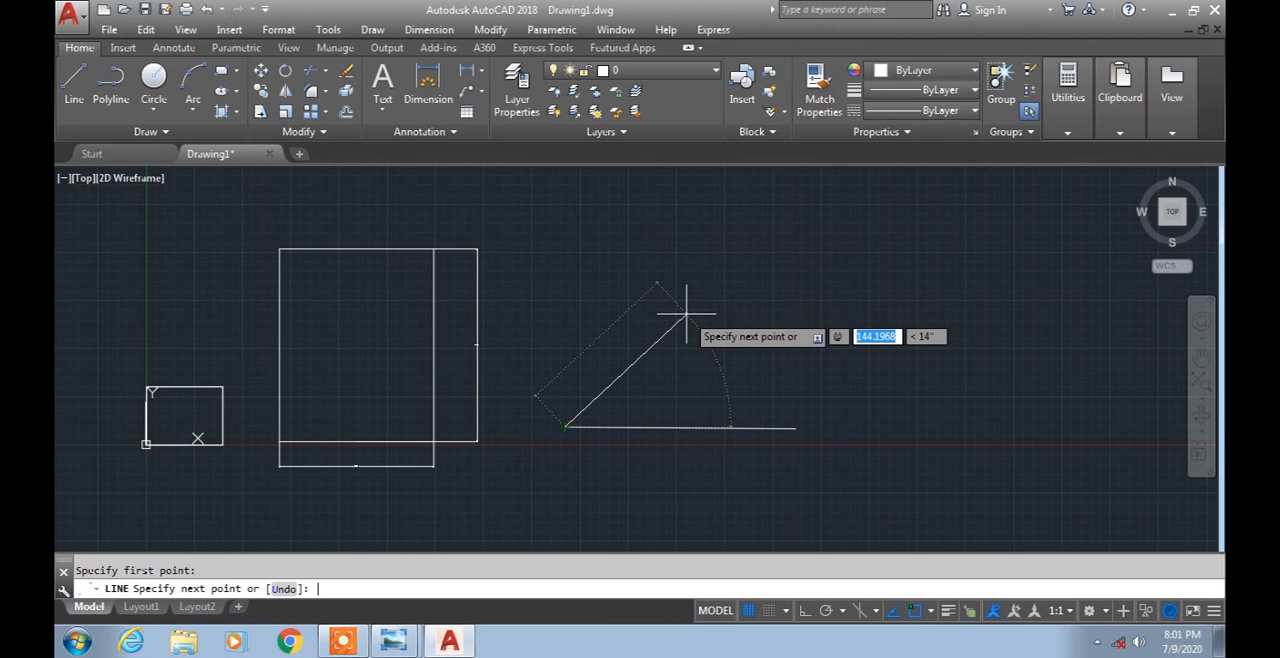
{"action": "left_click", "coordinate": [393, 640]}
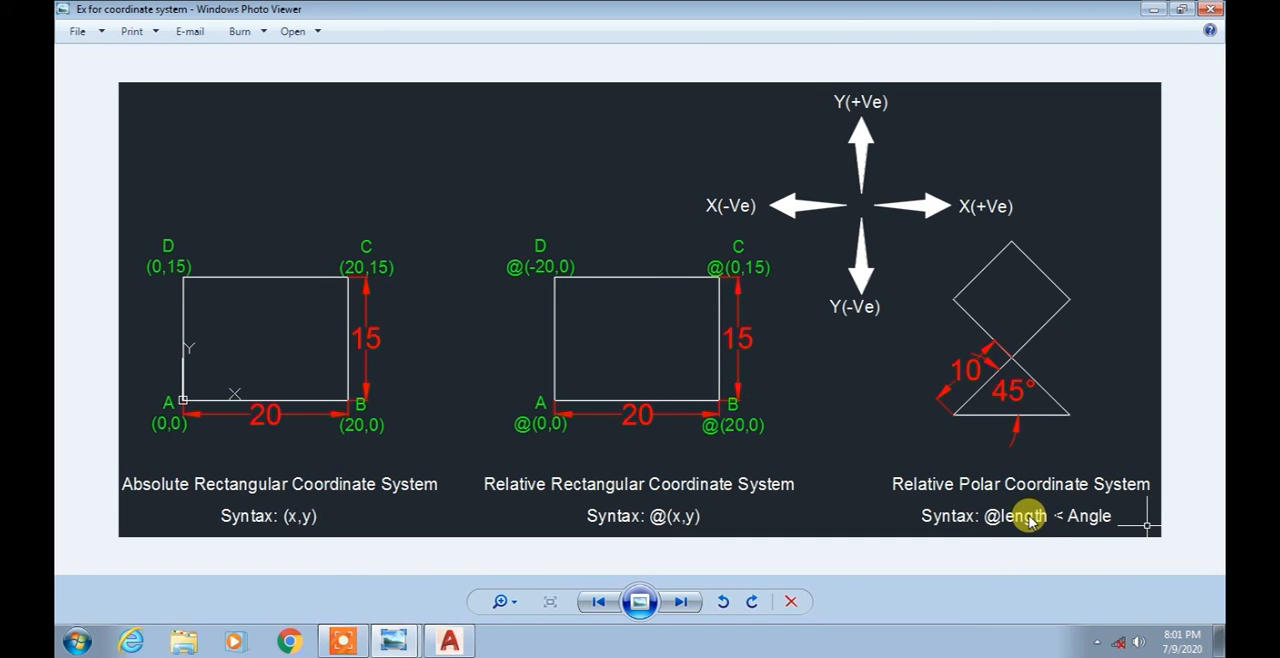
{"action": "left_click", "coordinate": [449, 641]}
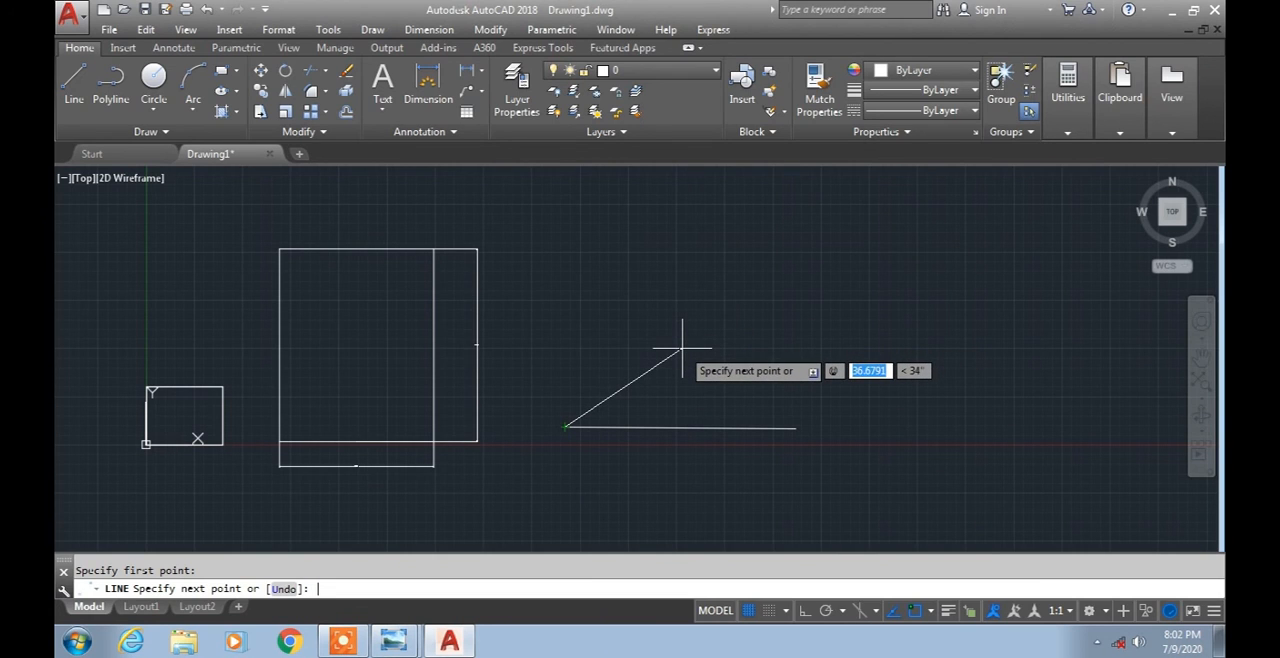
Set the line's length to 50 and its angle to 60°, and finish the Line command.
{"action": "type", "text": "50"}
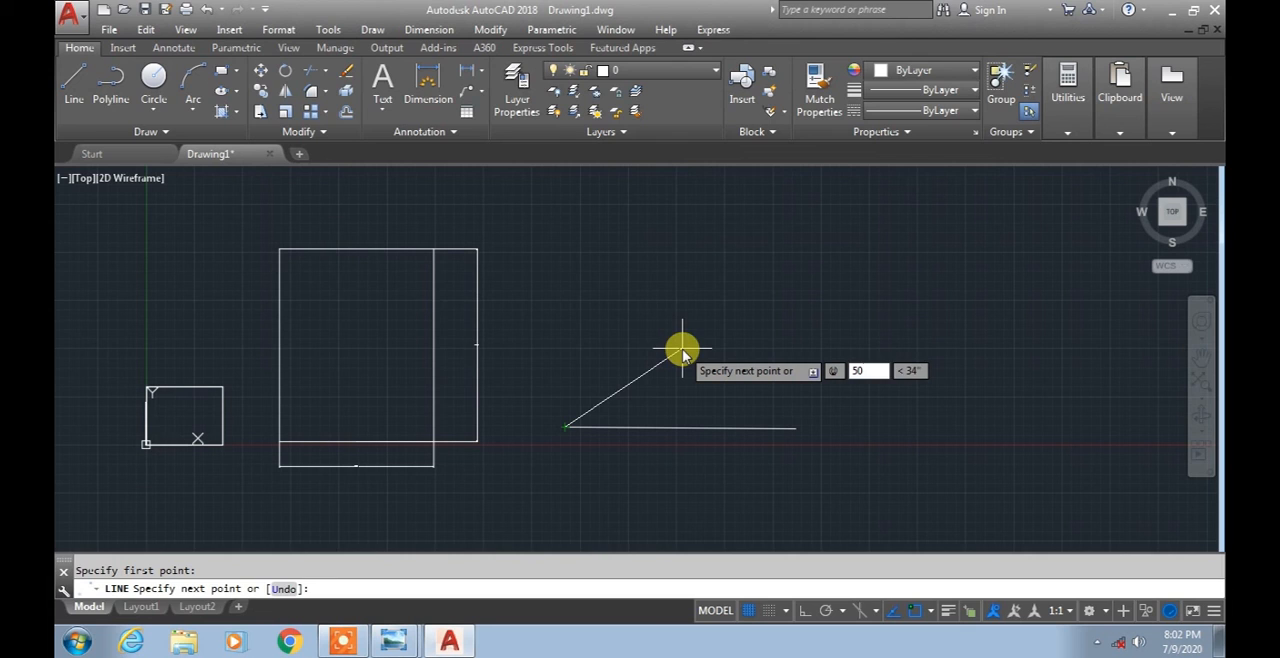
{"action": "key", "text": "Tab"}
{"action": "type", "text": "60"}
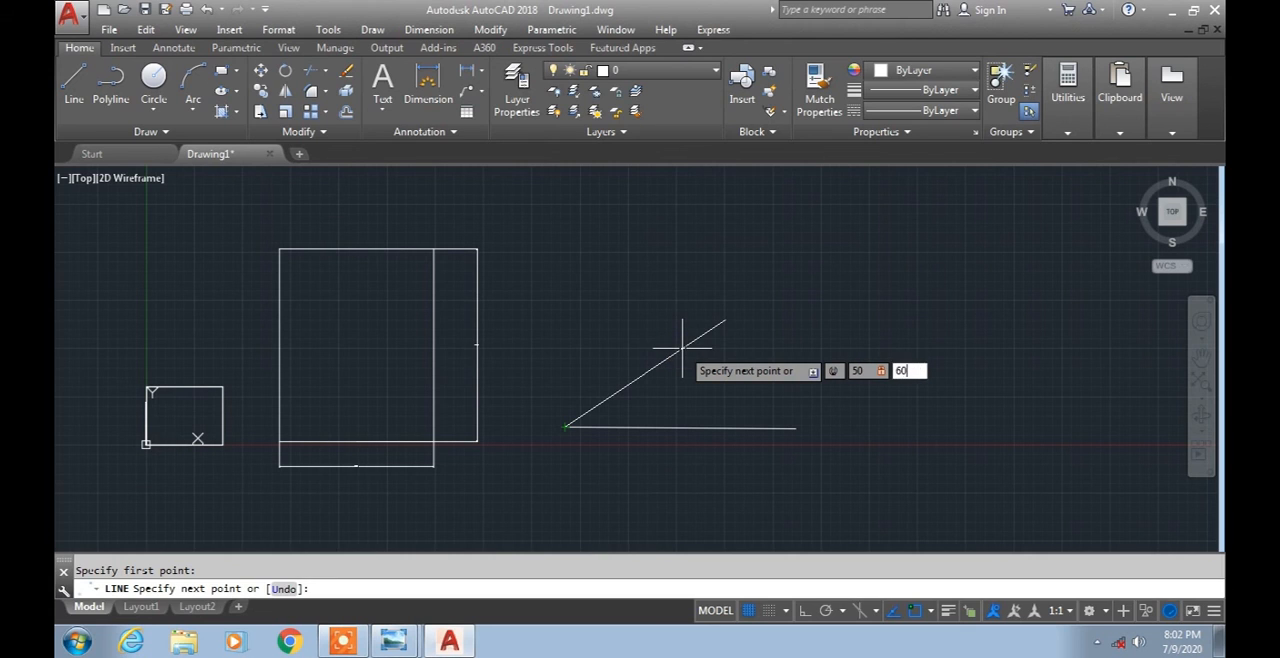
{"action": "key", "text": "Return"}
{"action": "key", "text": "Return"}
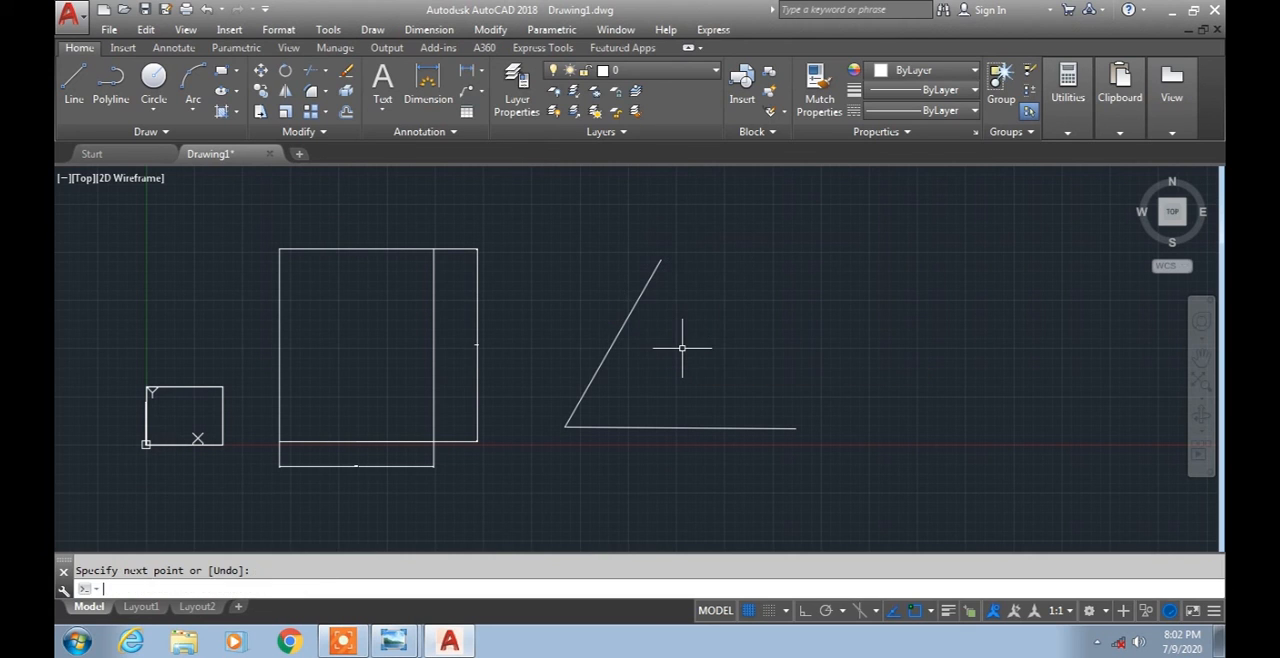